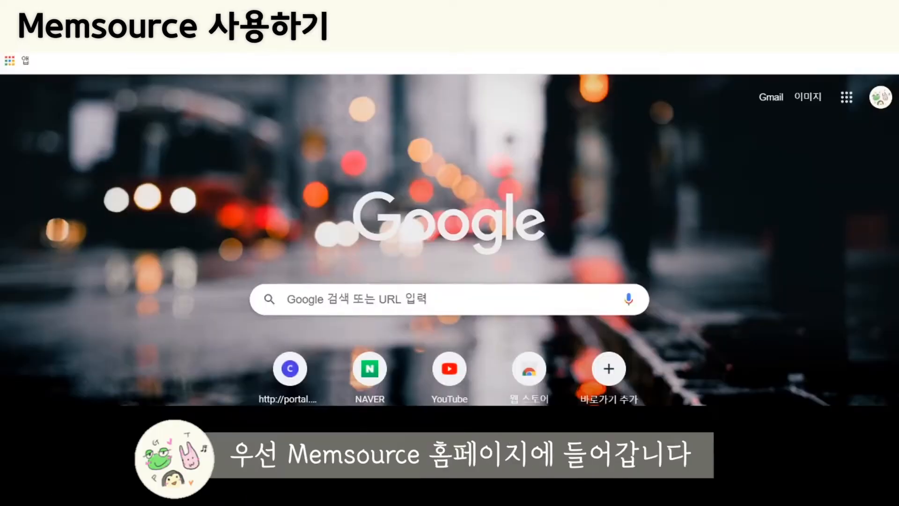
Load memsource.com and dismiss the translation popup
text(memsourc)
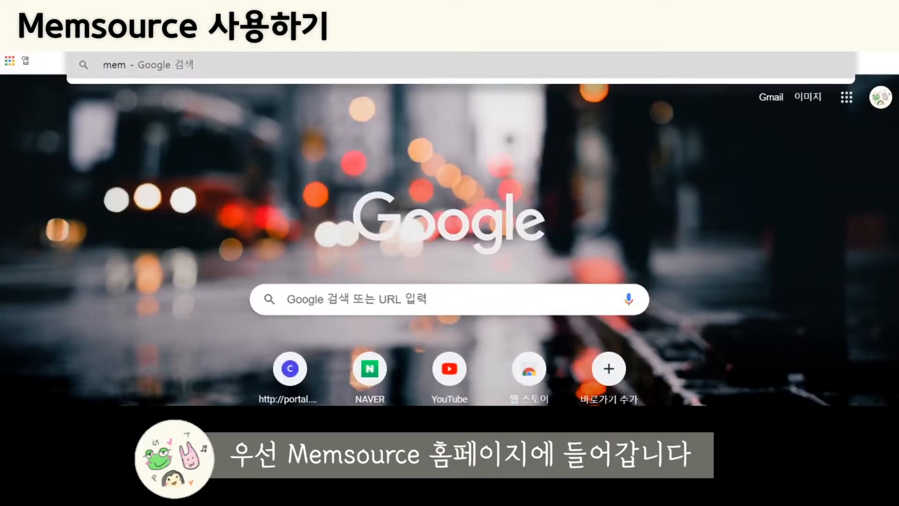
text(e.co)
key(Return)
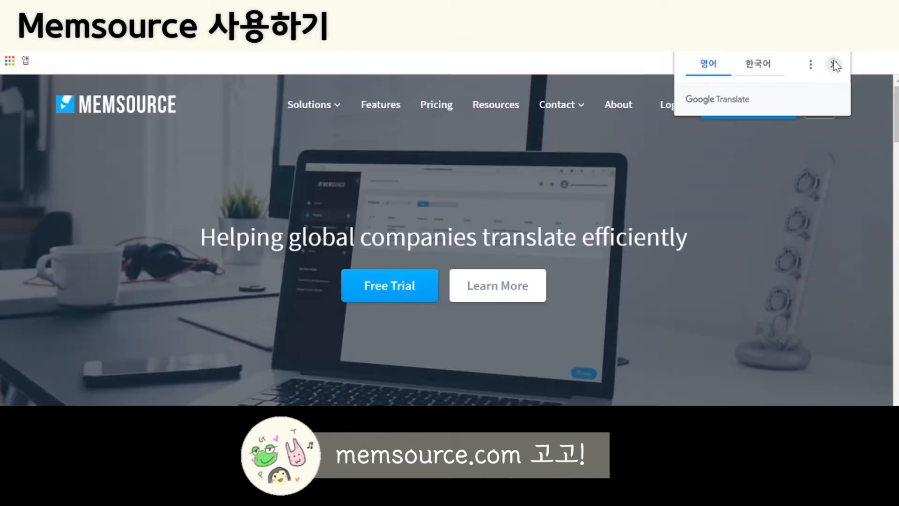
click(834, 65)
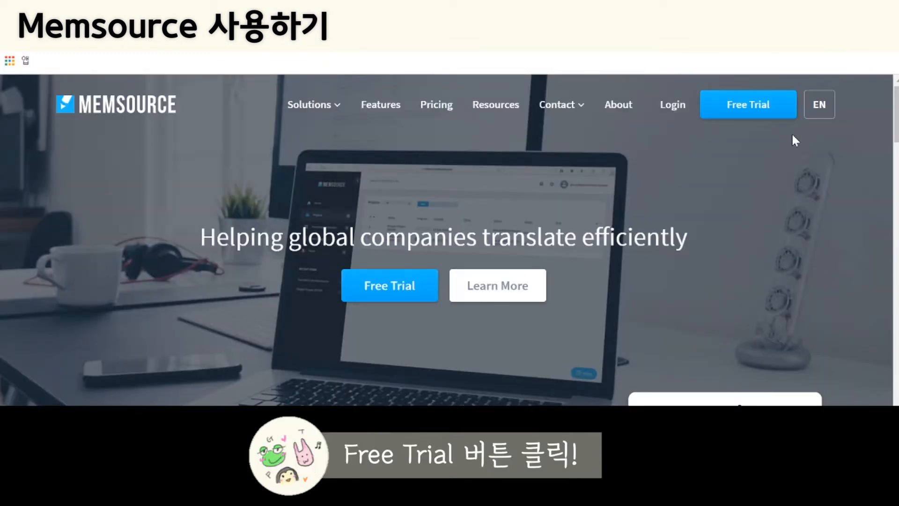
Go to the Free Trial pricing page and scroll through the plans
click(749, 106)
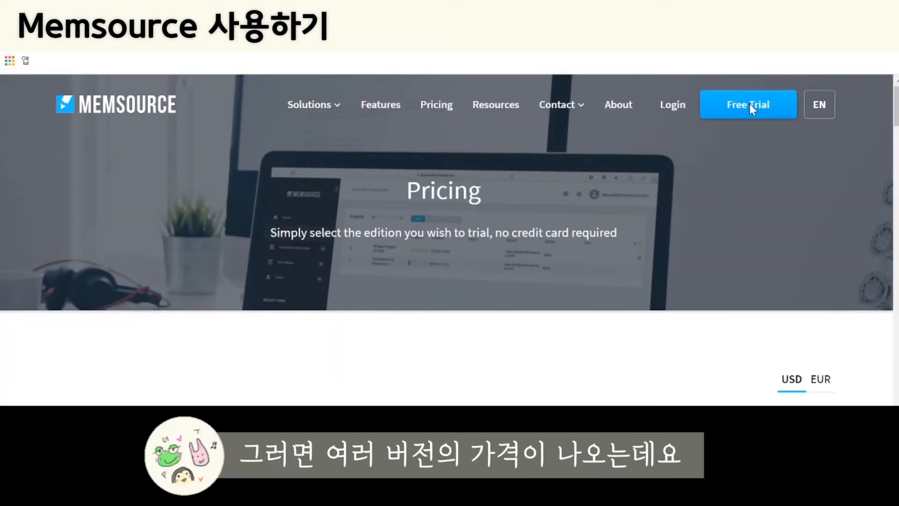
scroll(496, 216, down, 4)
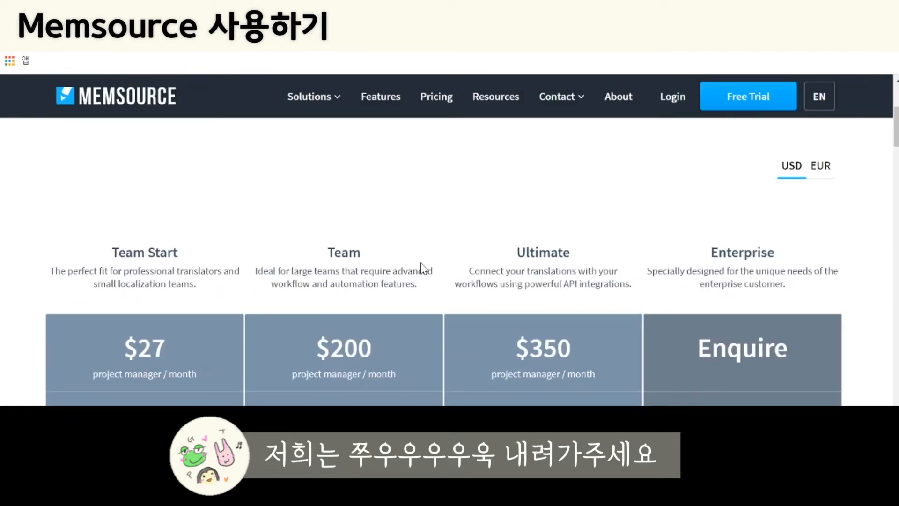
scroll(164, 246, down, 10)
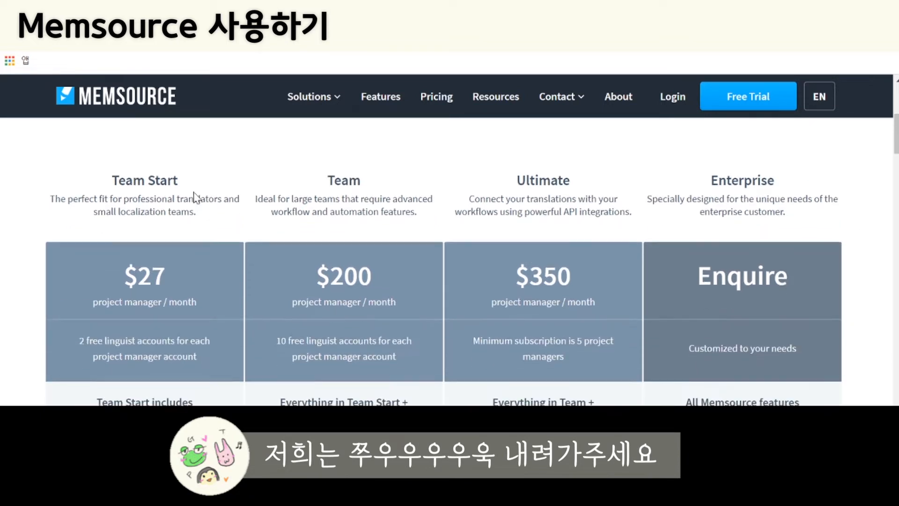
scroll(197, 197, down, 9)
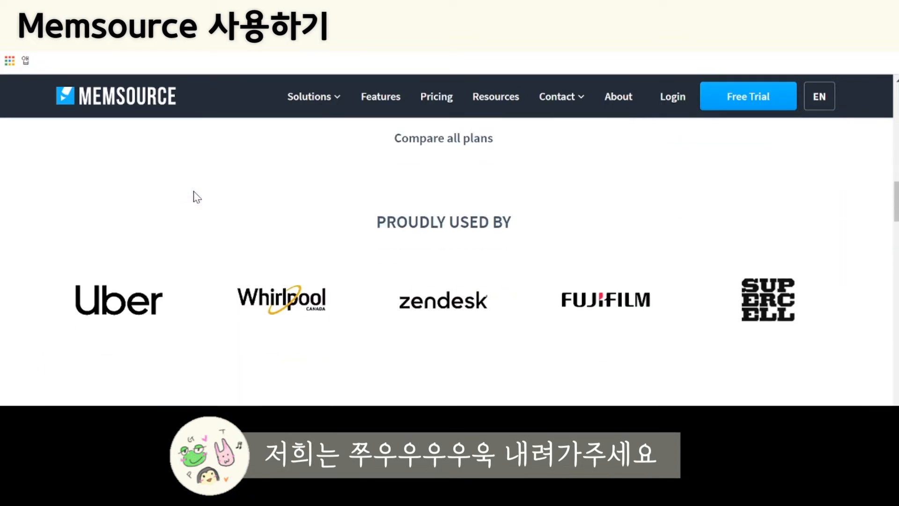
scroll(197, 197, down, 15)
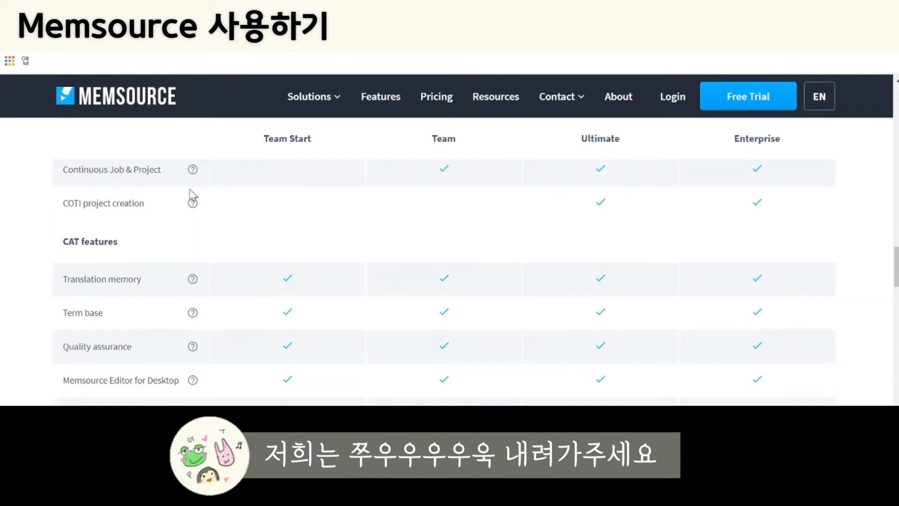
scroll(190, 197, down, 15)
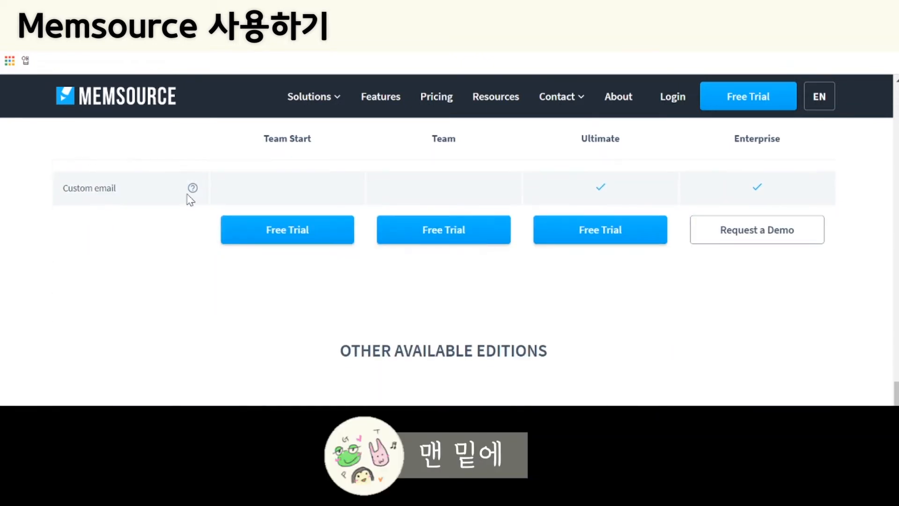
scroll(189, 200, down, 4)
scroll(192, 202, down, 1)
scroll(192, 202, up, 1)
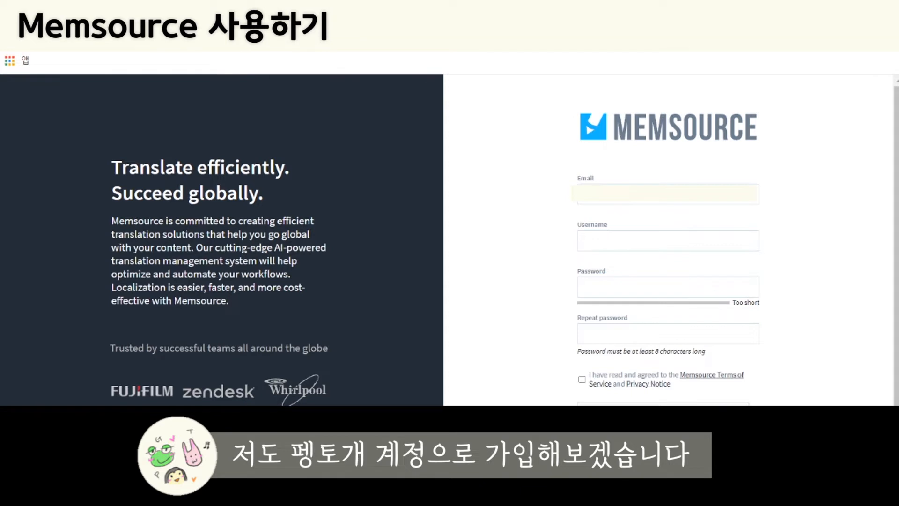
Enter the sign-up username and the account password, then repeat the password
click(638, 194)
text(pengtogae)
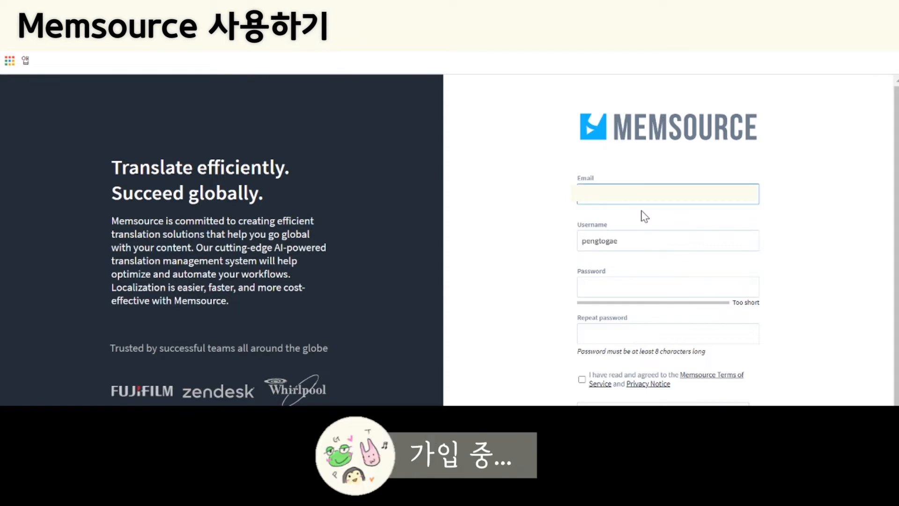
click(648, 287)
text(••••••••••••••)
key(Tab)
text(••••••••••••••)
Accept the terms, pass reCAPTCHA, submit the sign-up, and save the password in the browser
scroll(808, 327, down, 2)
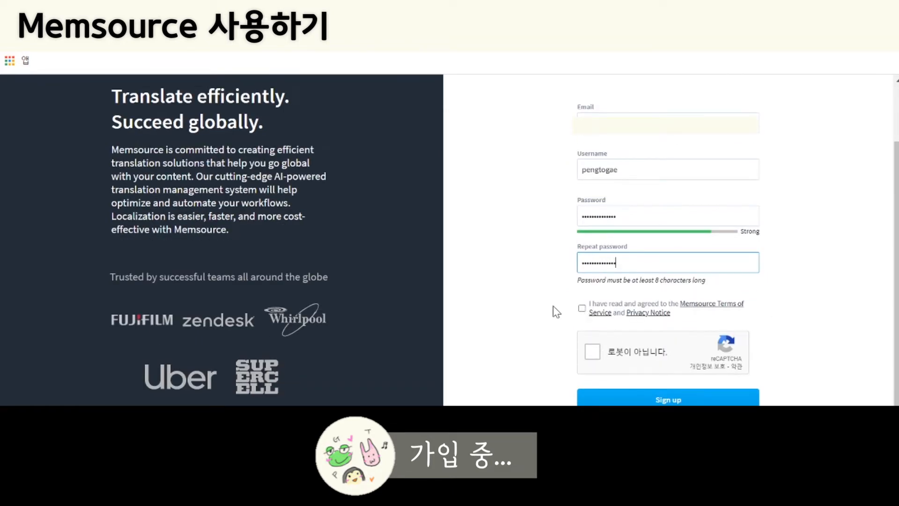
scroll(552, 305, down, 1)
click(582, 293)
click(592, 336)
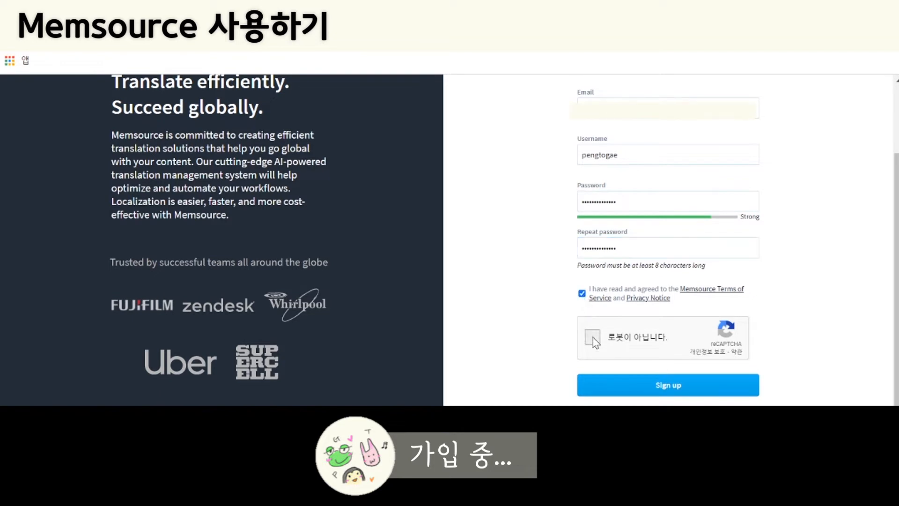
click(621, 392)
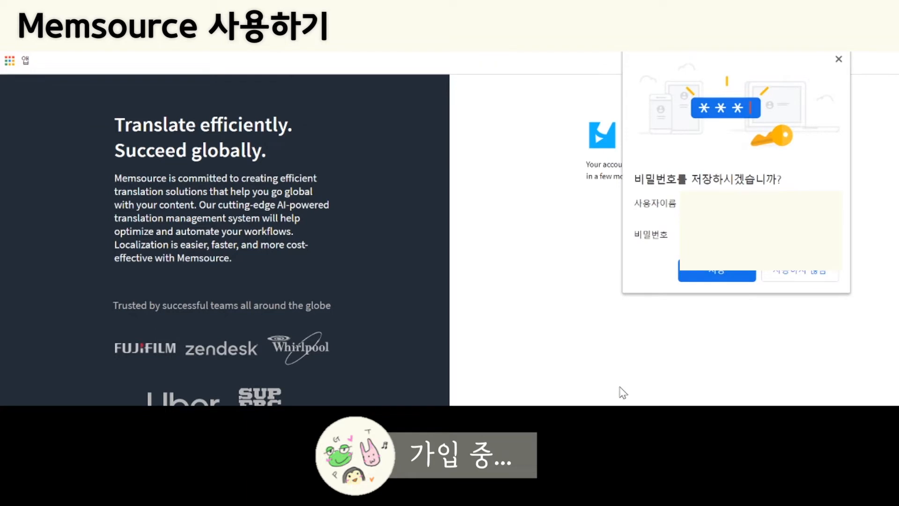
click(710, 271)
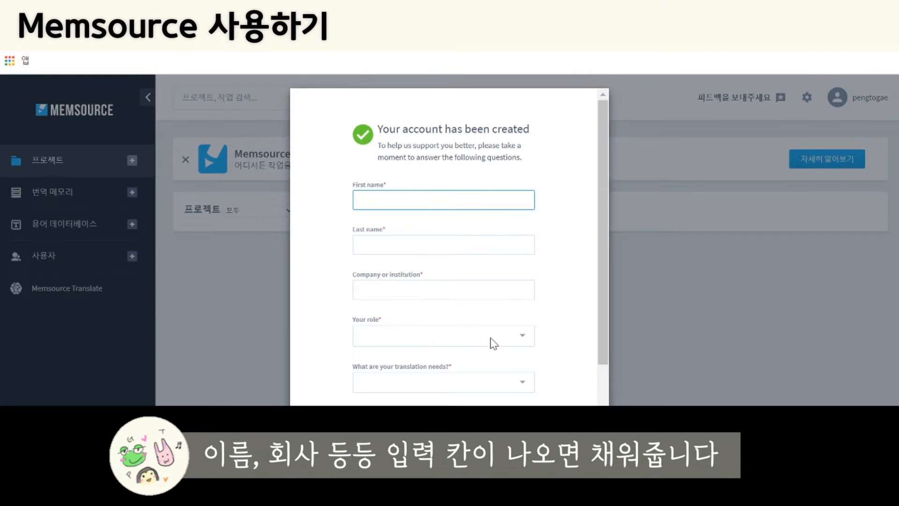
Fill in the user's first and last name and the company PTG
scroll(452, 317, down, 2)
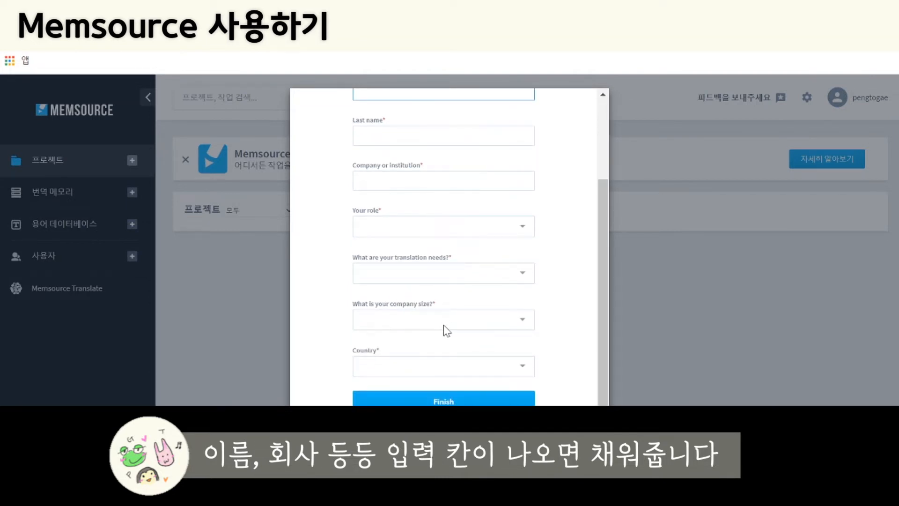
scroll(492, 355, up, 2)
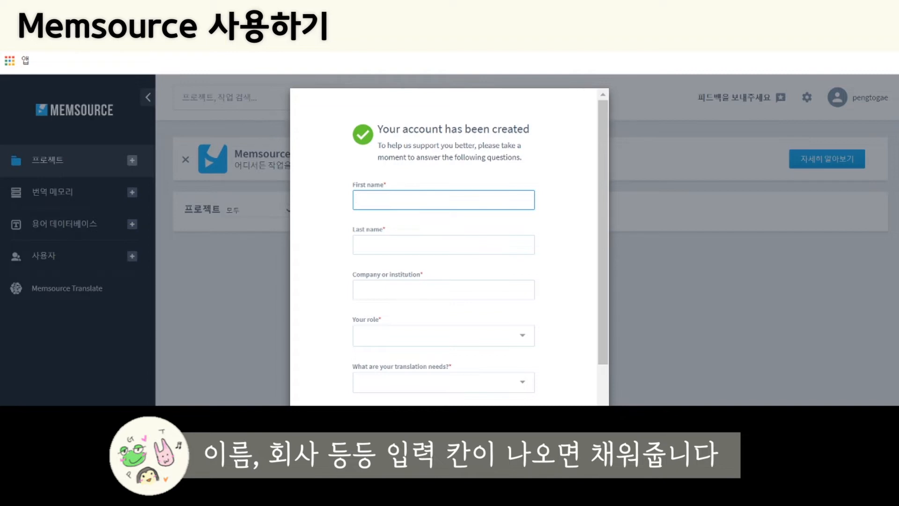
text(ToC)
text(ae)
key(Tab)
text(Peng)
key(Tab)
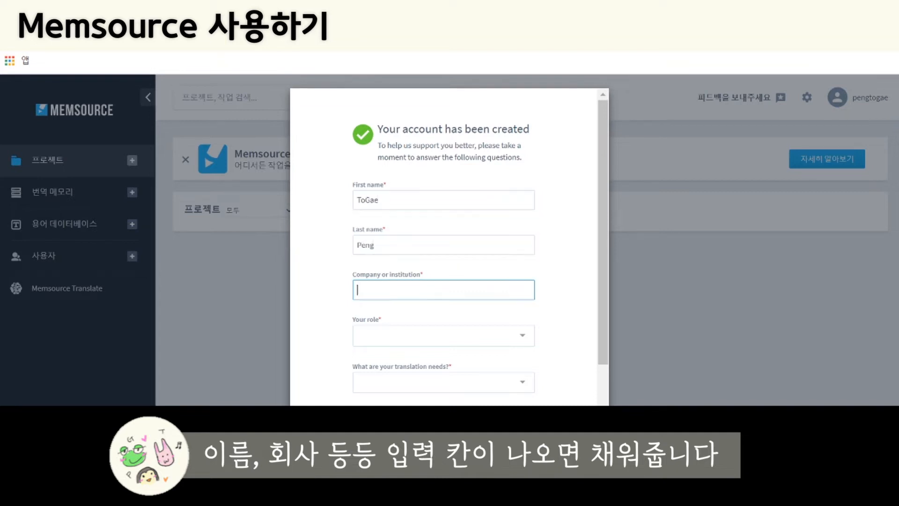
text(PTG)
Set role Translator, needs 'I am a freelance translator', size Less than 50, country 대한민국
key(Tab)
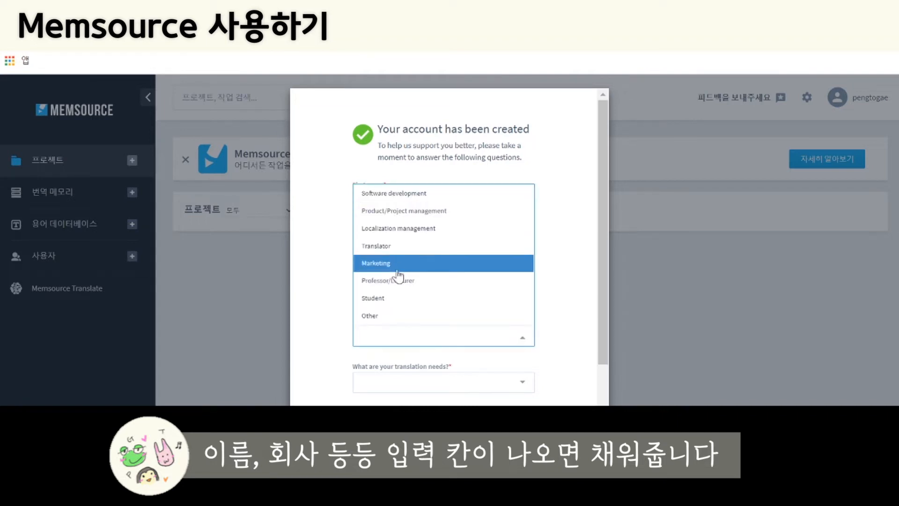
scroll(399, 285, down, 2)
click(381, 175)
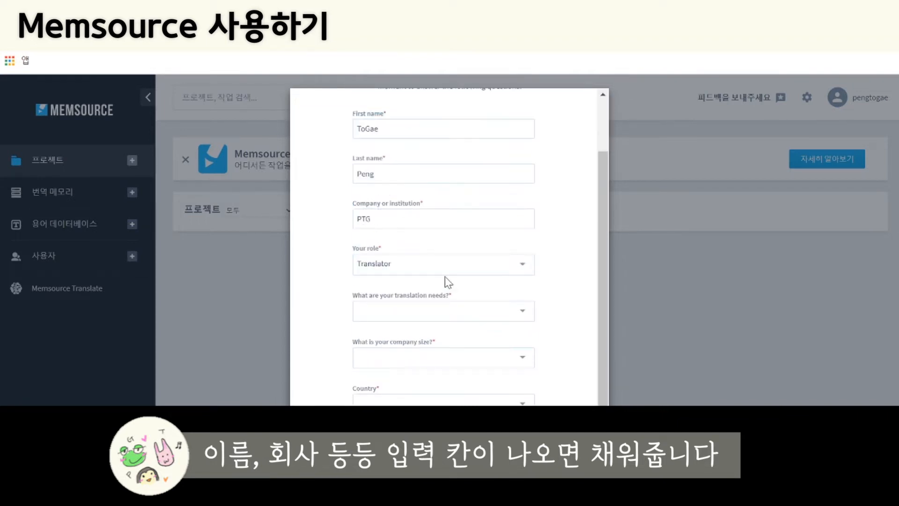
click(391, 313)
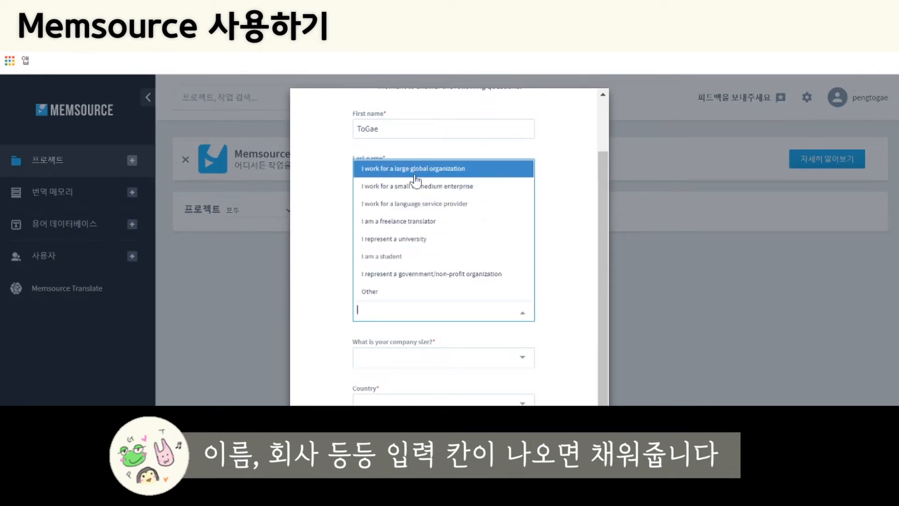
click(417, 226)
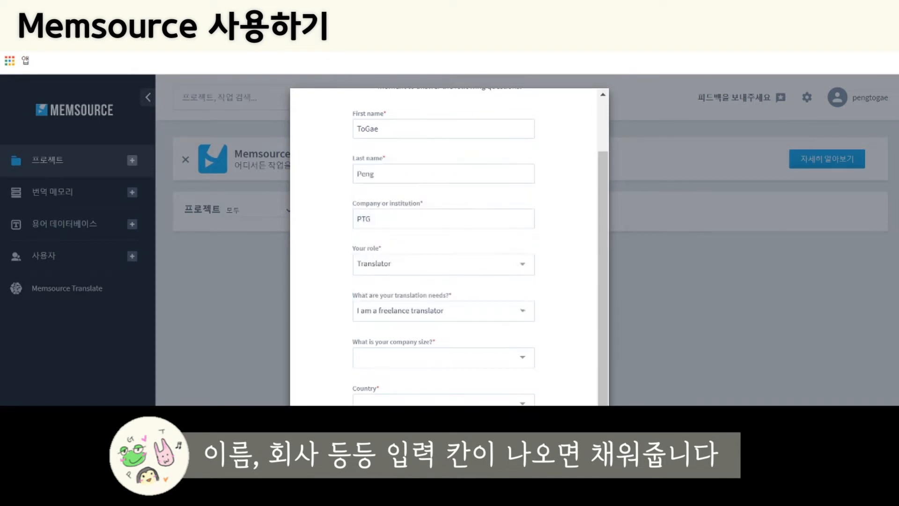
click(381, 361)
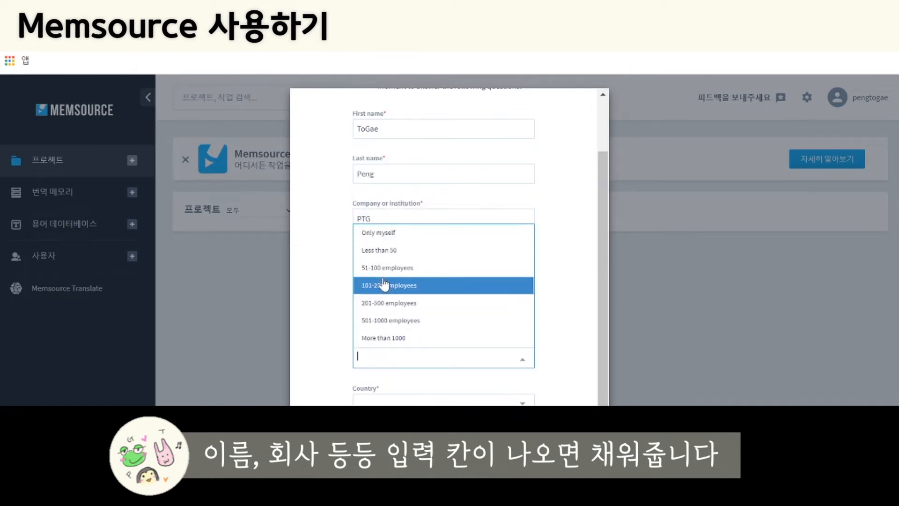
click(387, 253)
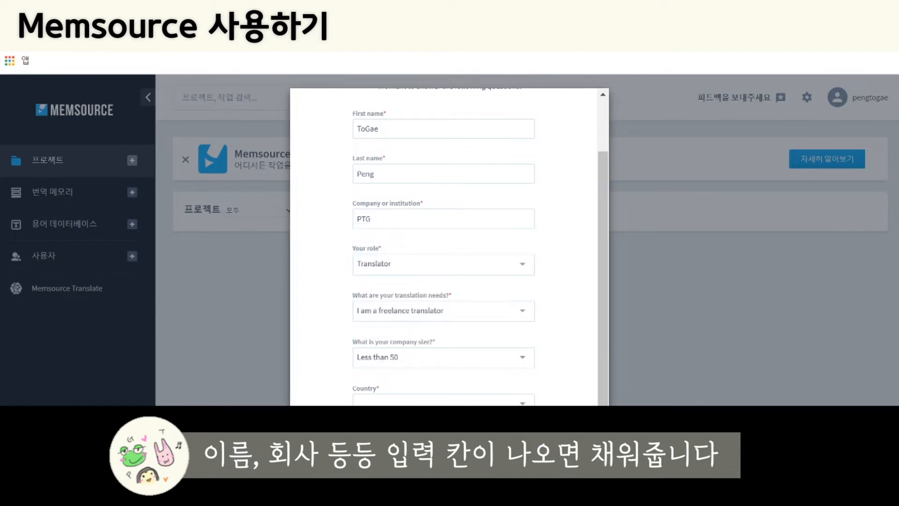
click(391, 402)
scroll(406, 285, down, 9)
click(406, 283)
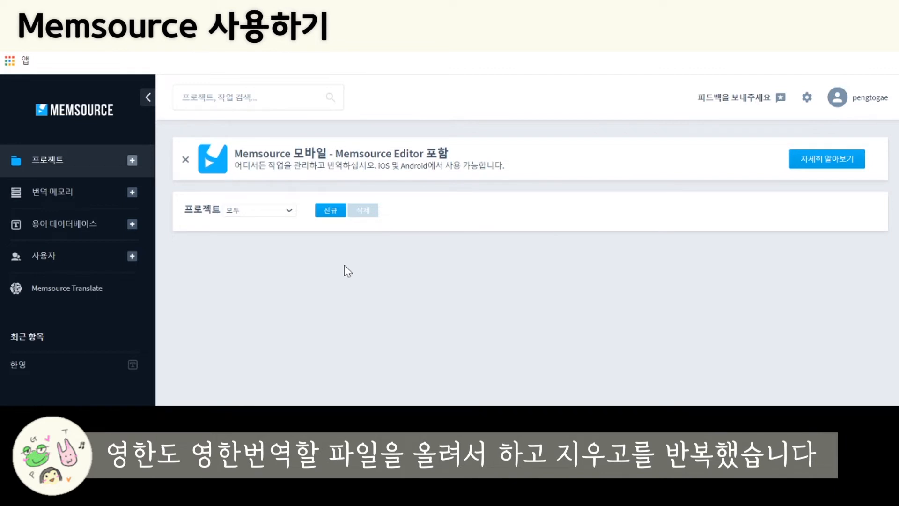
Start a new project named 한영
click(330, 210)
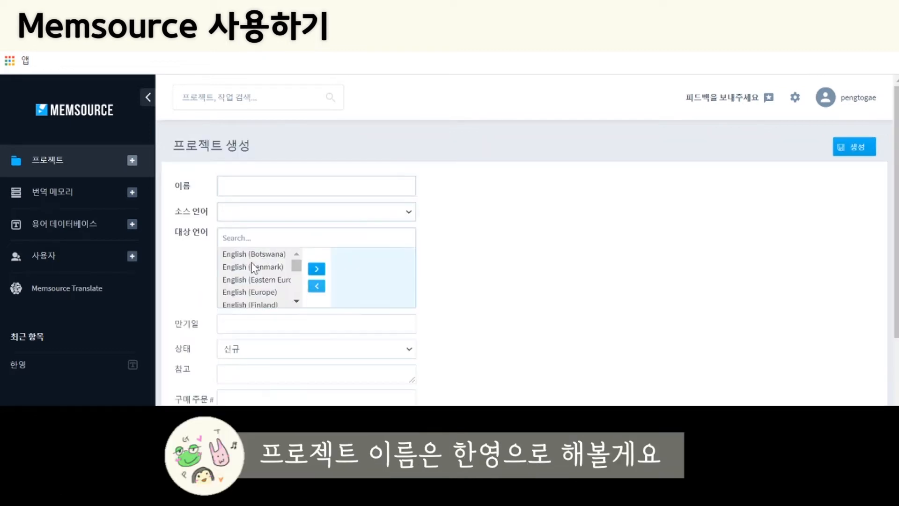
click(234, 186)
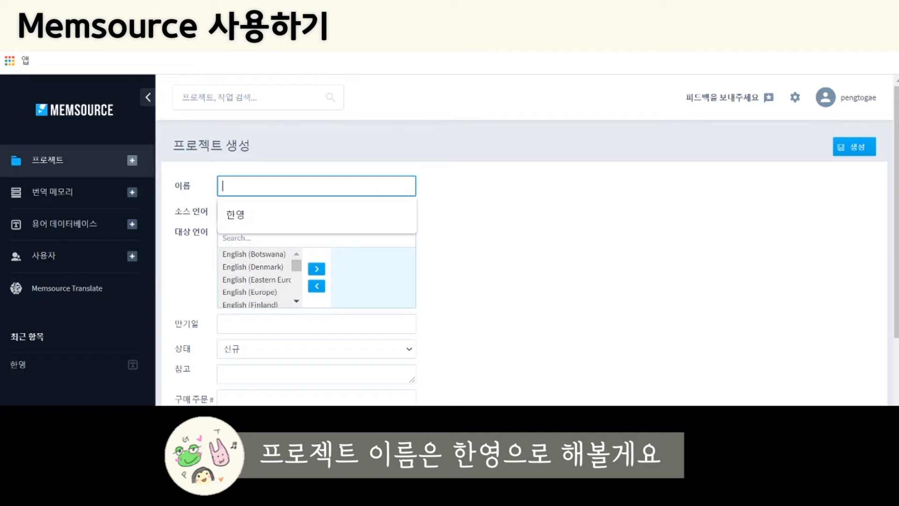
key(Down)
key(Return)
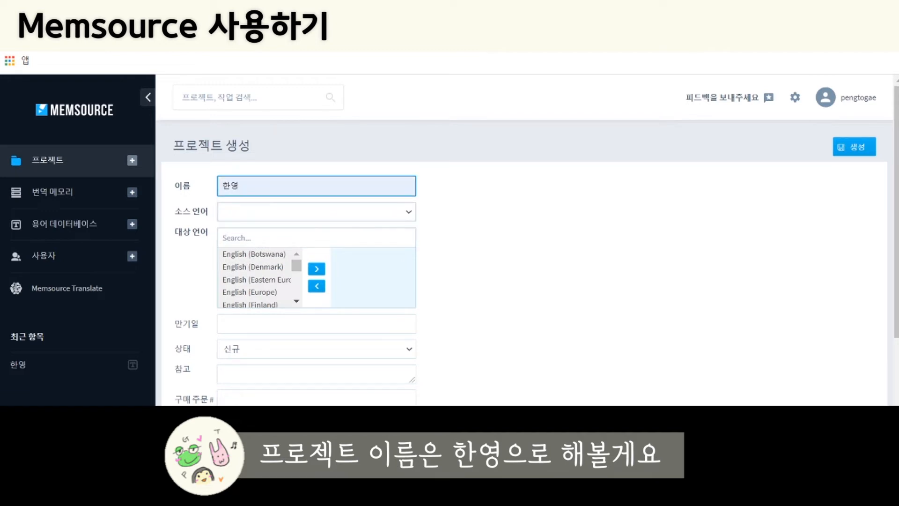
Set the project's source language to 한국어 (Korean)
click(255, 211)
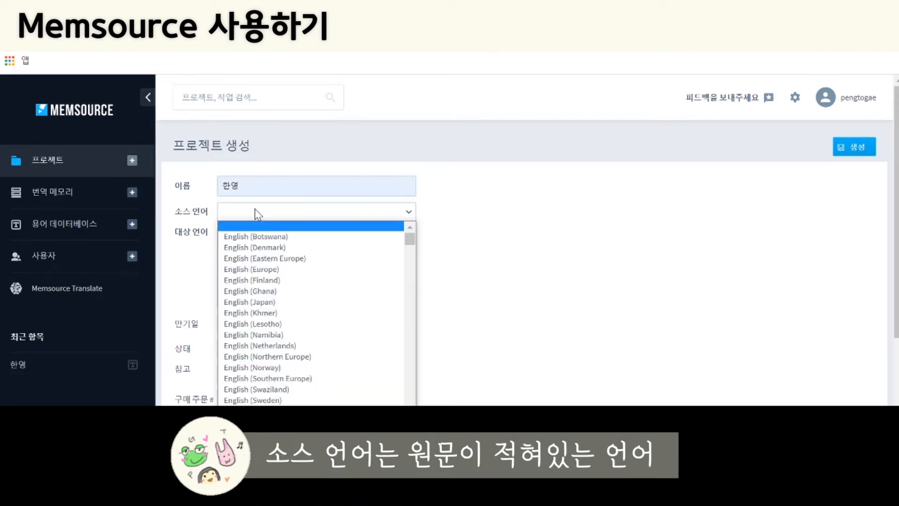
scroll(281, 309, down, 3)
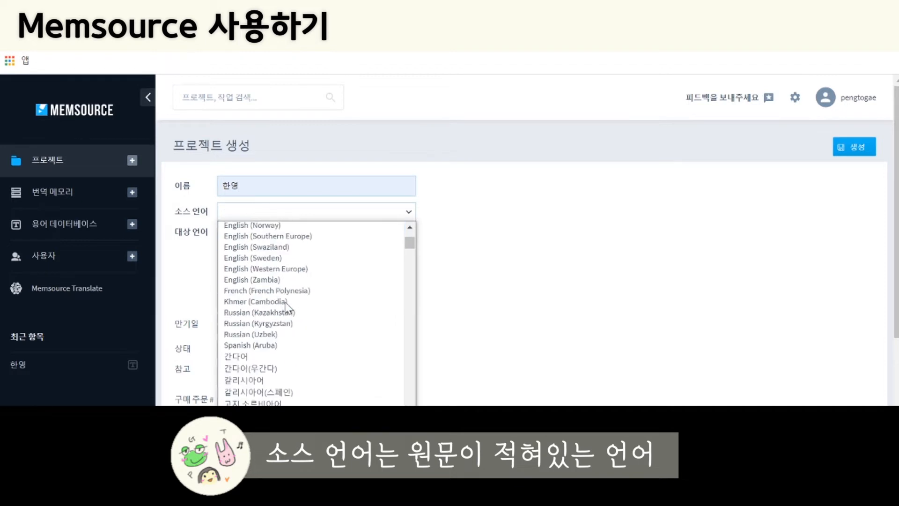
scroll(281, 304, up, 3)
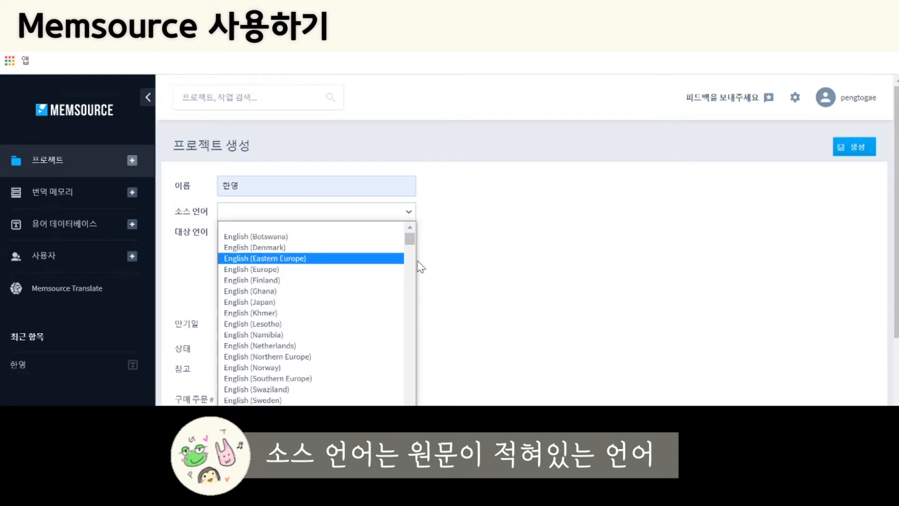
scroll(316, 262, down, 10)
drag(412, 252, 417, 372)
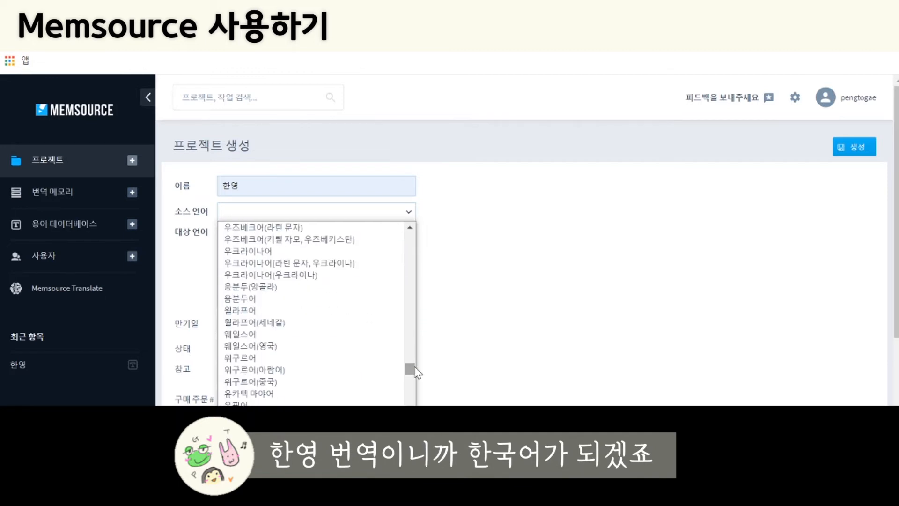
scroll(362, 373, down, 15)
scroll(361, 373, down, 15)
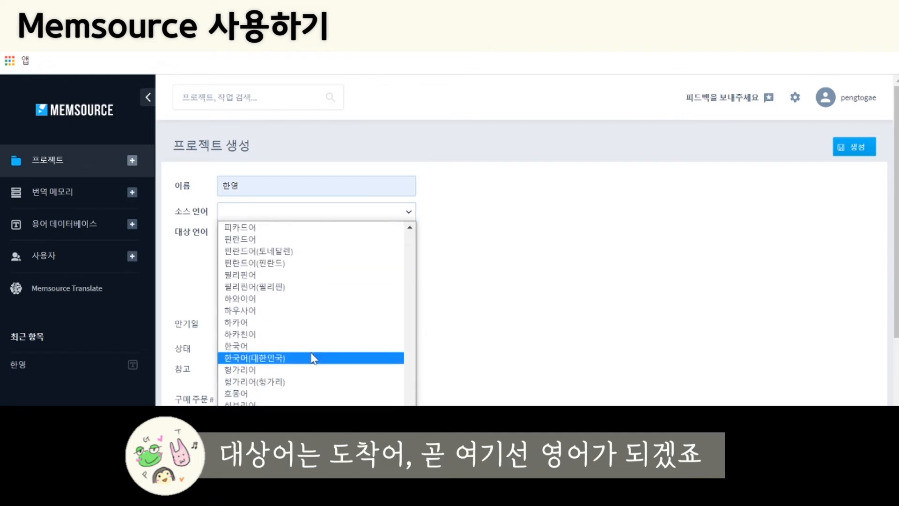
click(258, 346)
Find 영어 (English) and add it as the target language
click(283, 238)
text(영어)
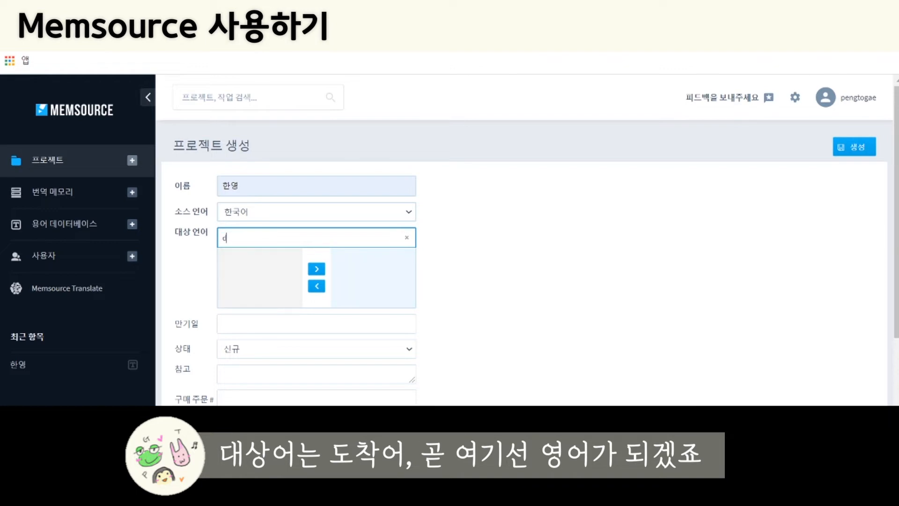
click(262, 254)
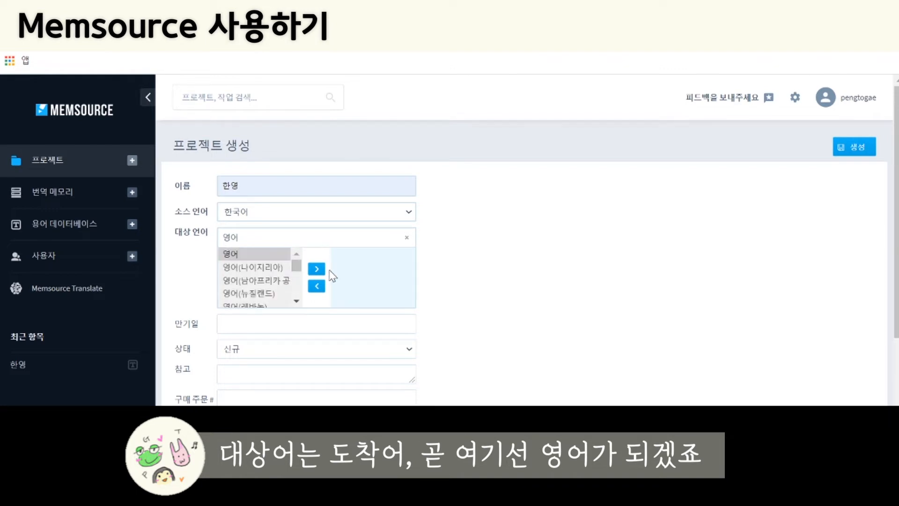
click(316, 269)
scroll(467, 276, down, 3)
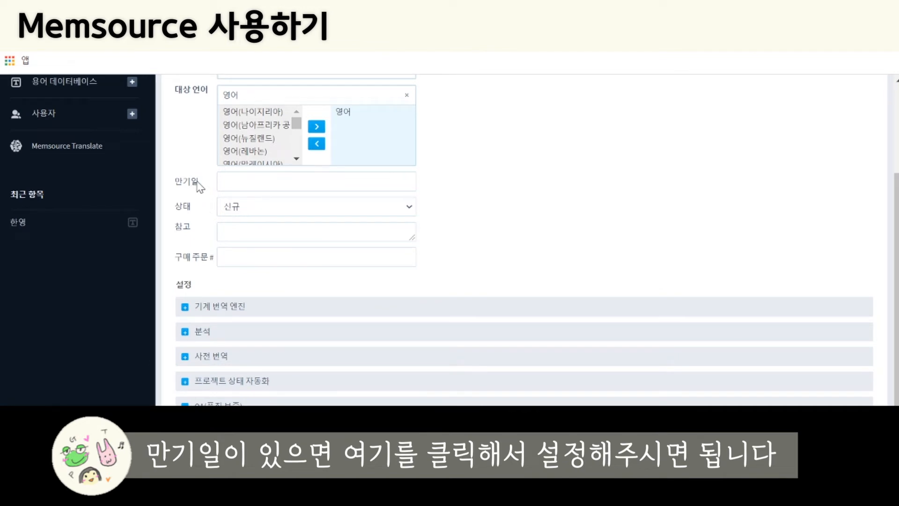
Confirm Memsource Translate as the machine translation engine and create the 한영 project
scroll(199, 186, up, 2)
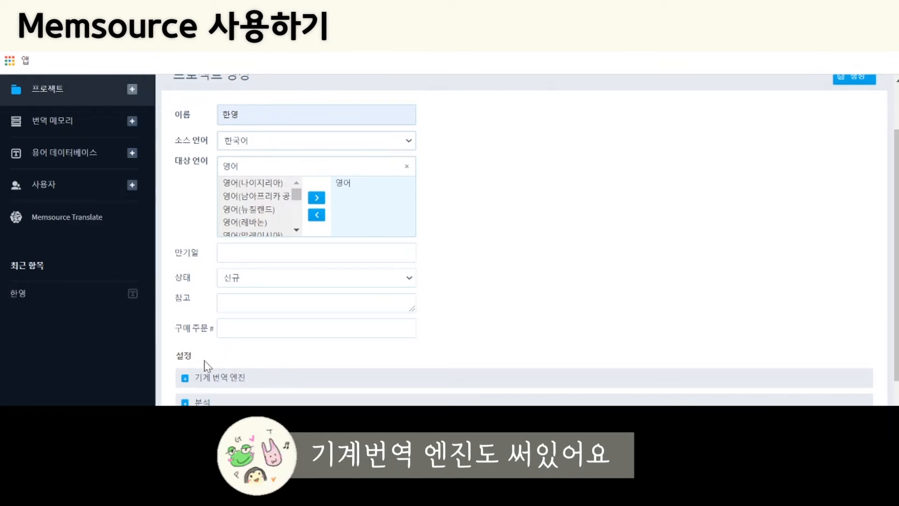
scroll(192, 374, down, 3)
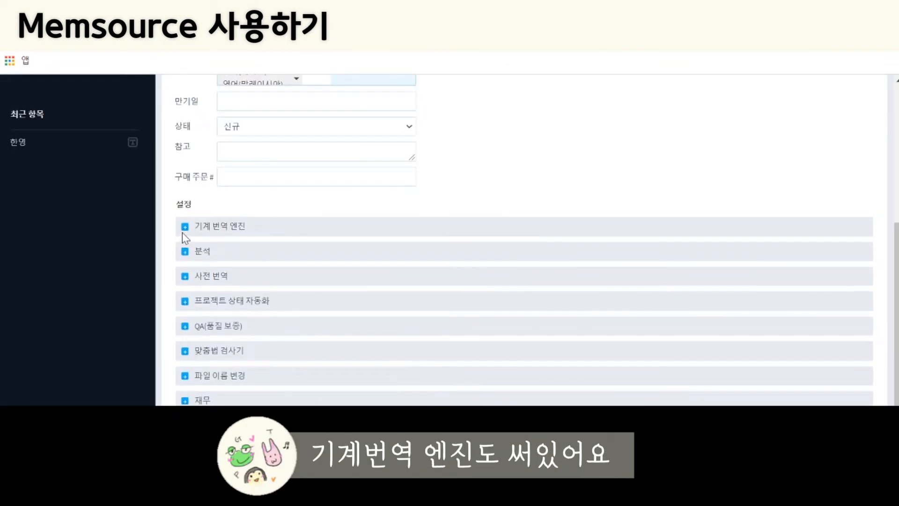
click(185, 227)
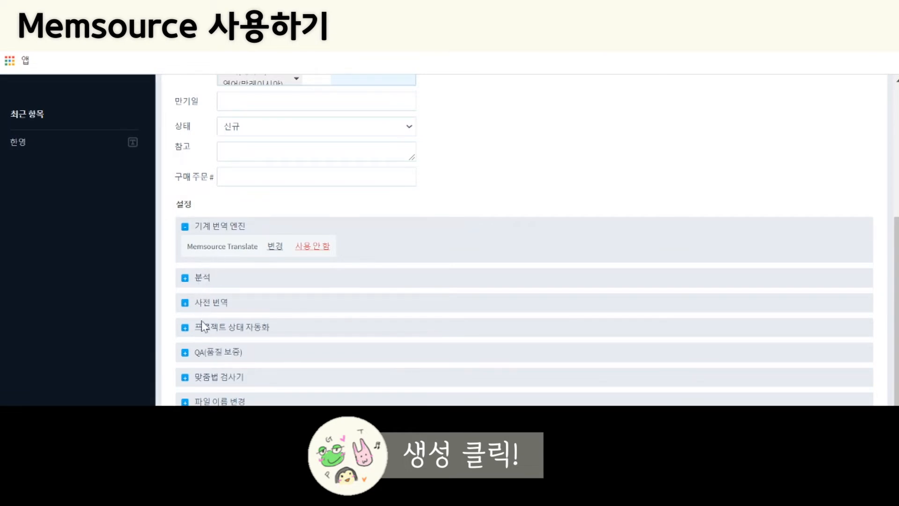
scroll(605, 150, up, 1)
scroll(606, 149, up, 5)
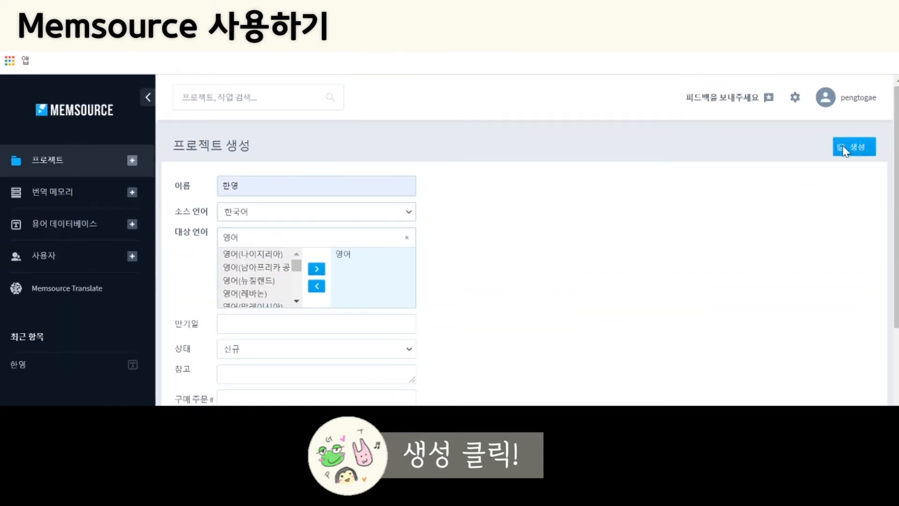
click(854, 148)
Submit the 한영 project and open a new translation memory form from its page
click(860, 151)
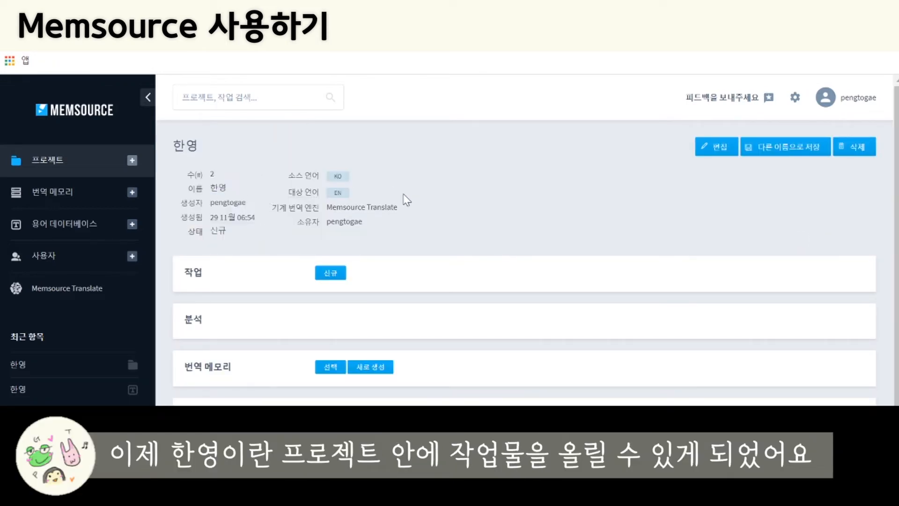
scroll(266, 251, down, 1)
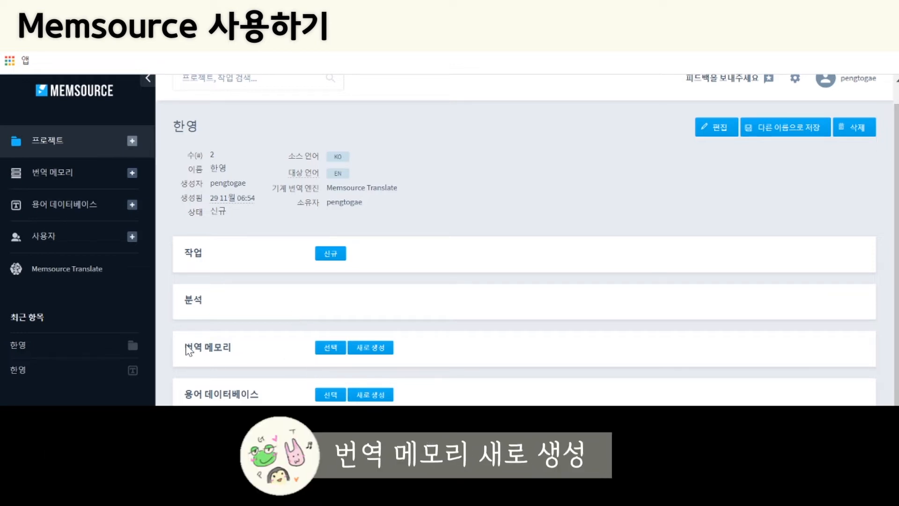
click(371, 349)
click(326, 193)
Name the translation memory 한영 and create it
text(한영)
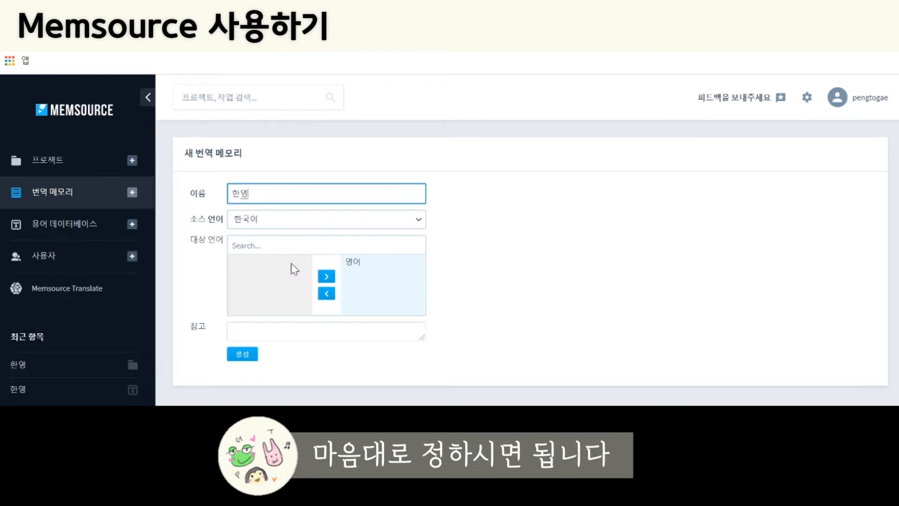
click(252, 355)
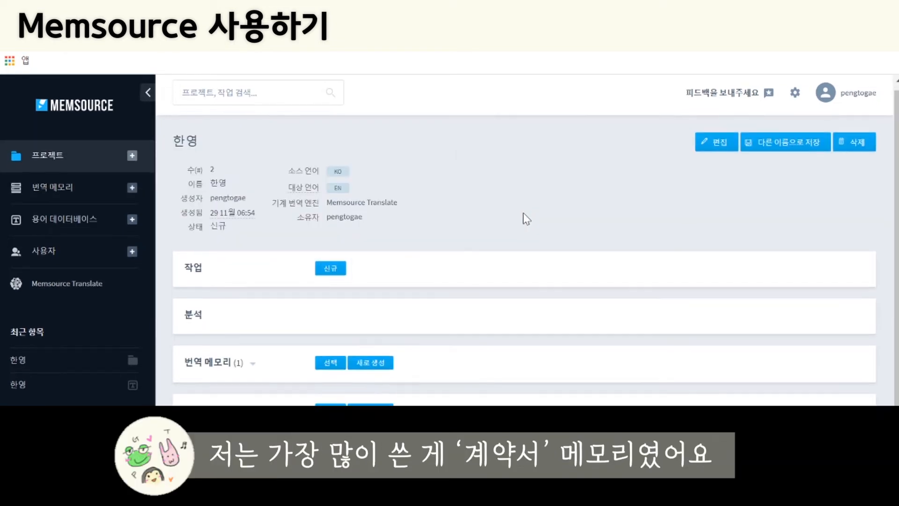
scroll(520, 219, down, 1)
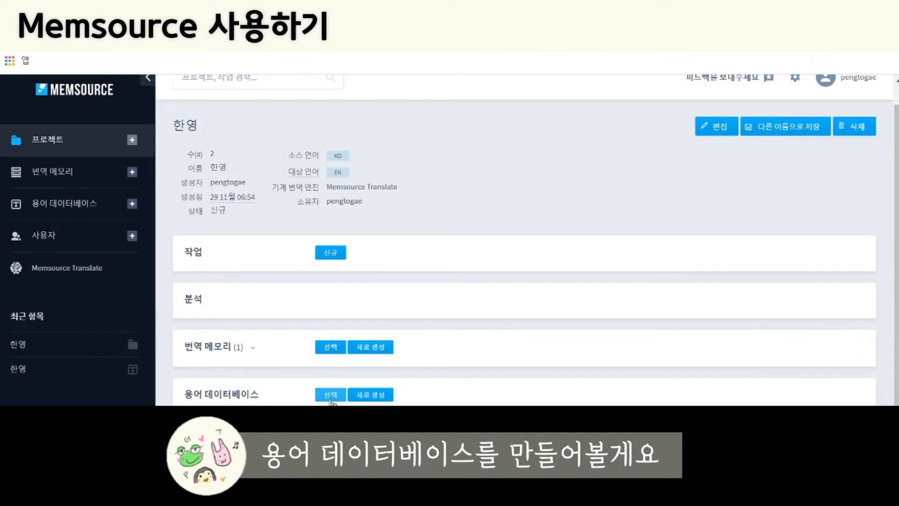
Create a termbase named 한영 for the project and expand the project's resource lists
click(378, 384)
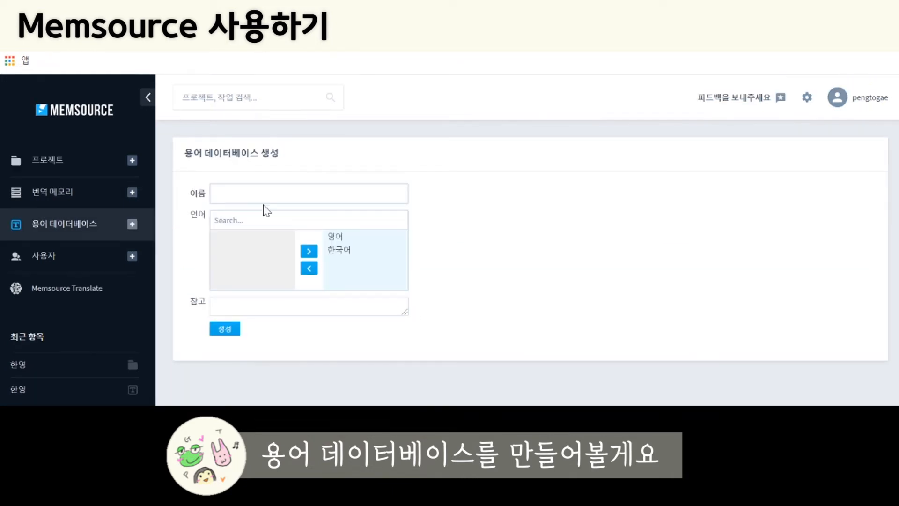
click(264, 196)
click(251, 230)
click(221, 330)
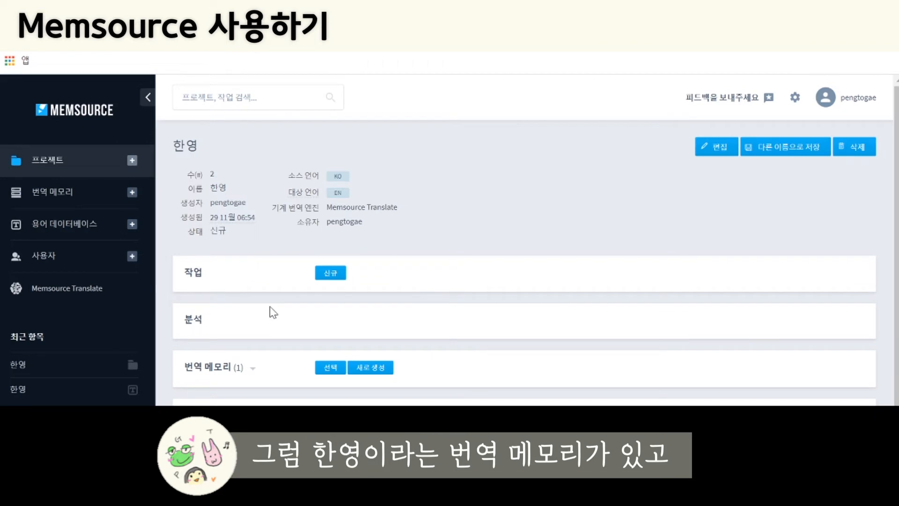
scroll(271, 311, down, 2)
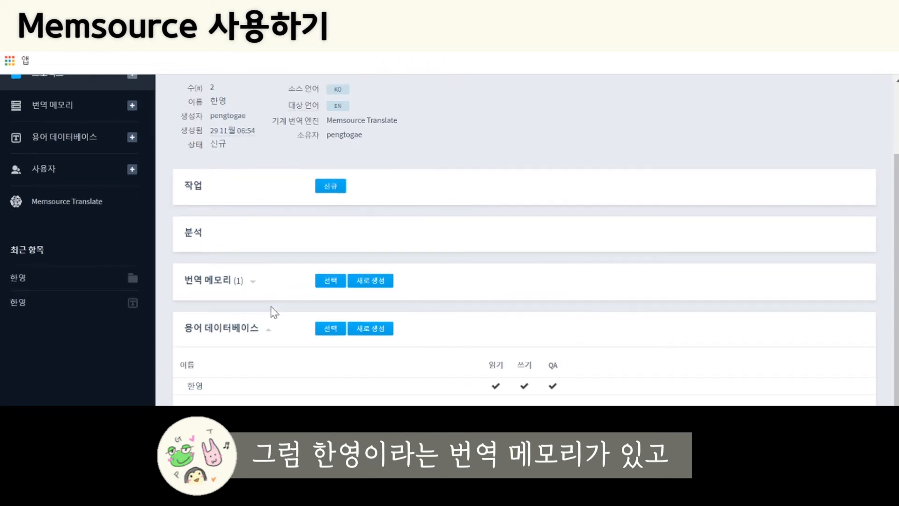
click(257, 285)
scroll(257, 285, down, 1)
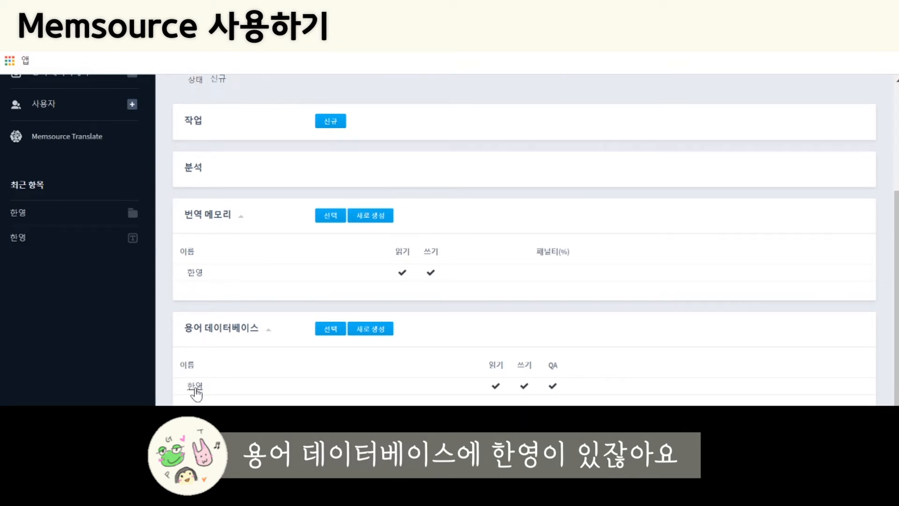
Open the 한영 termbase and start a new term entry
click(230, 393)
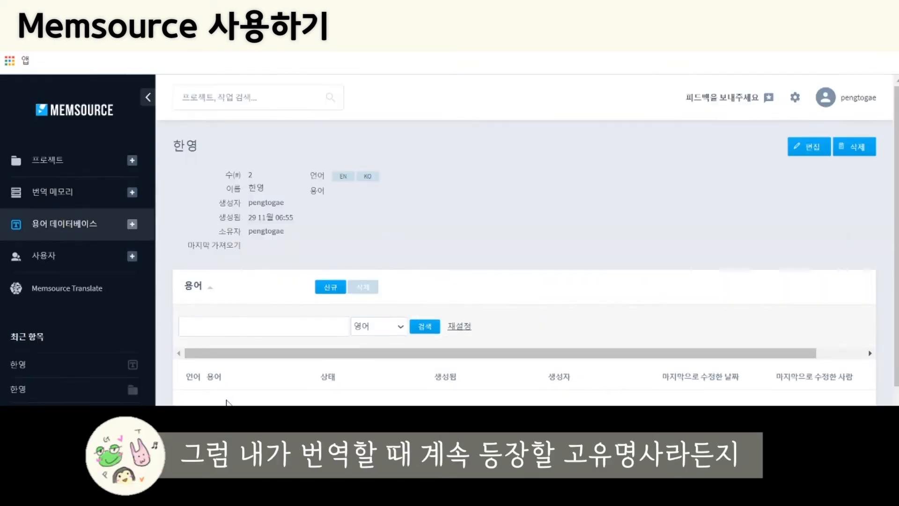
scroll(303, 327, down, 3)
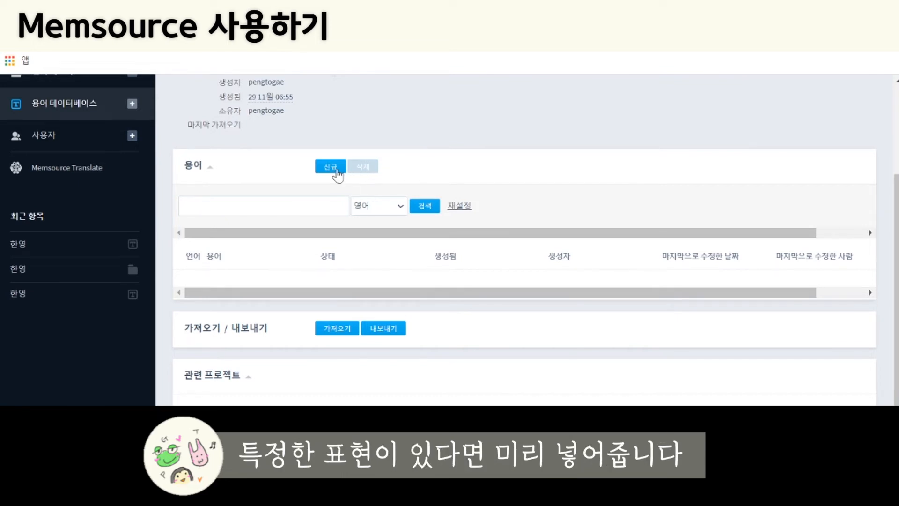
click(331, 167)
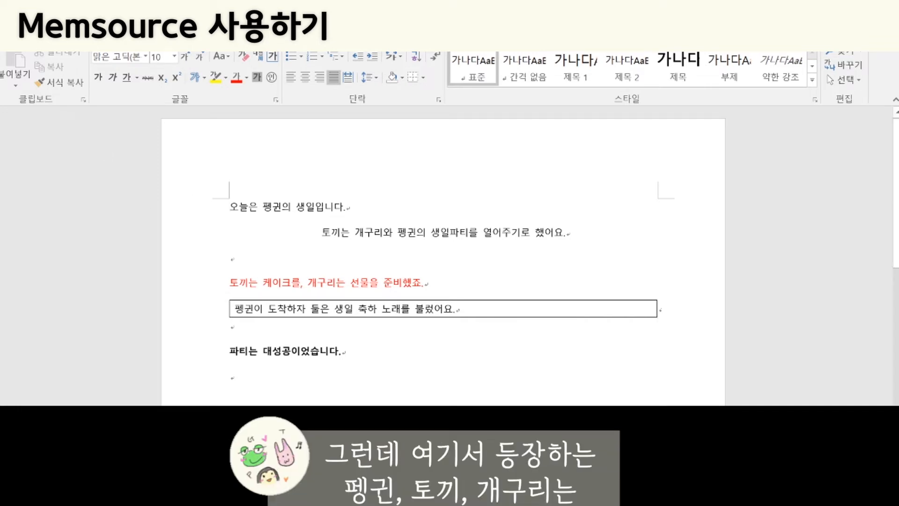
Highlight the names 펭귄 and 개구리 in the Word story, then clear the selection
drag(263, 207, 281, 208)
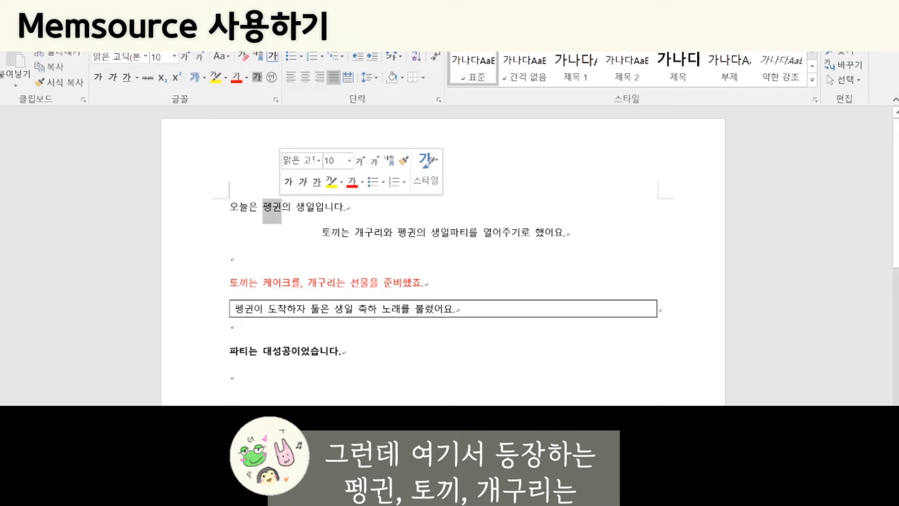
drag(322, 233, 383, 233)
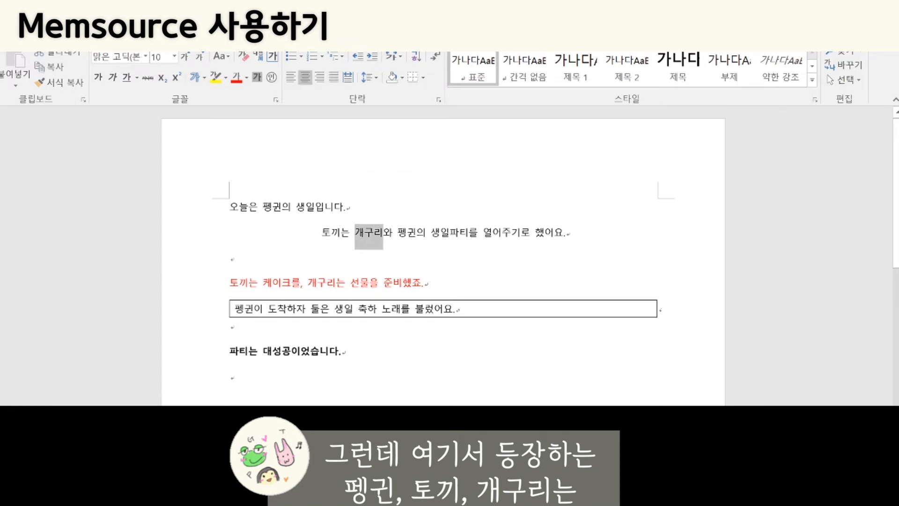
click(392, 232)
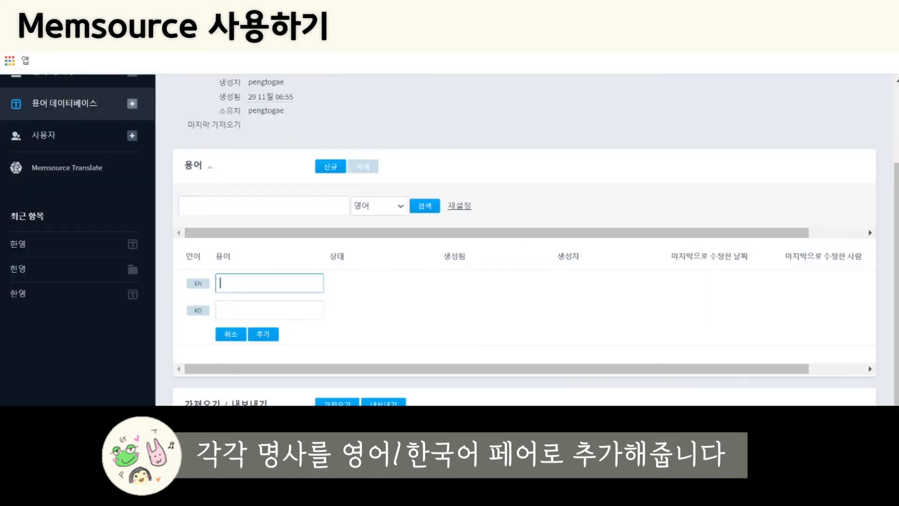
Add the term pairs Tokki/토끼 and Gaeguri/개구리 to the 한영 termbase
text(Tokki)
click(269, 310)
text(토끼)
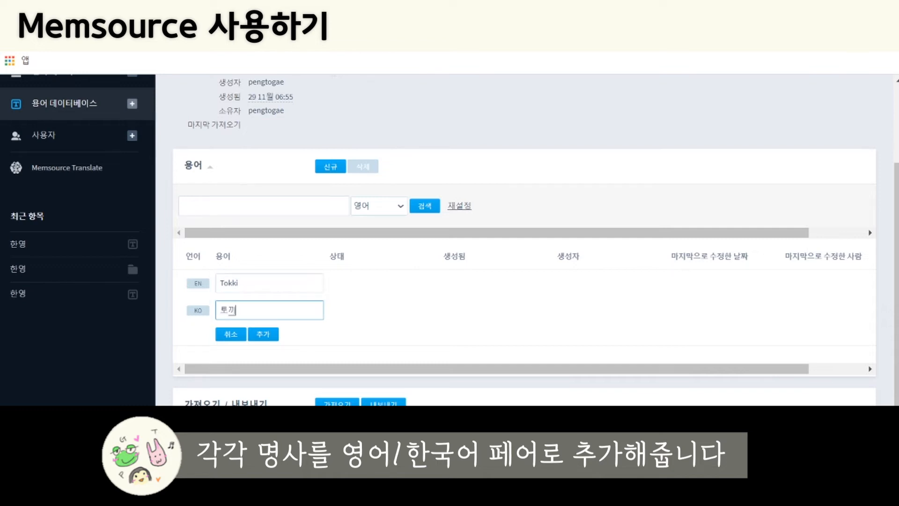
click(271, 332)
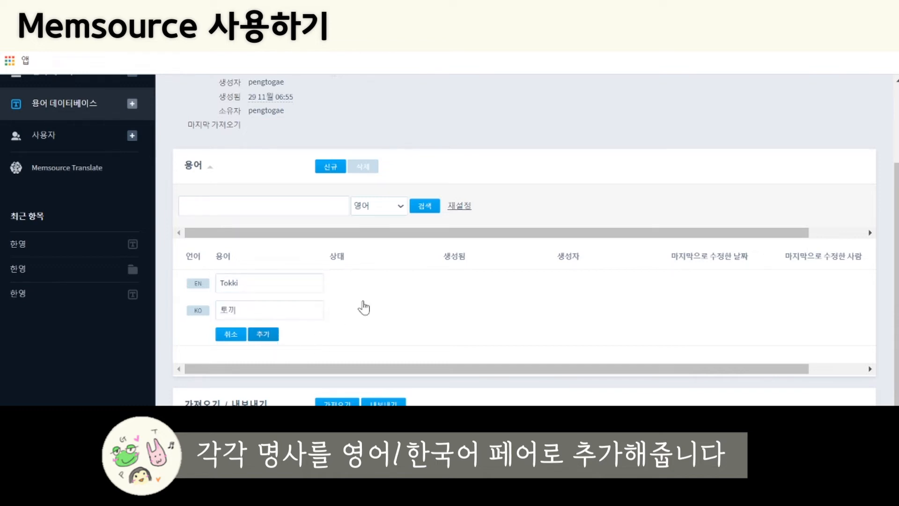
text(Gaeguri)
key(Tab)
text(개구리)
scroll(449, 239, up, 2)
scroll(275, 309, down, 4)
click(273, 221)
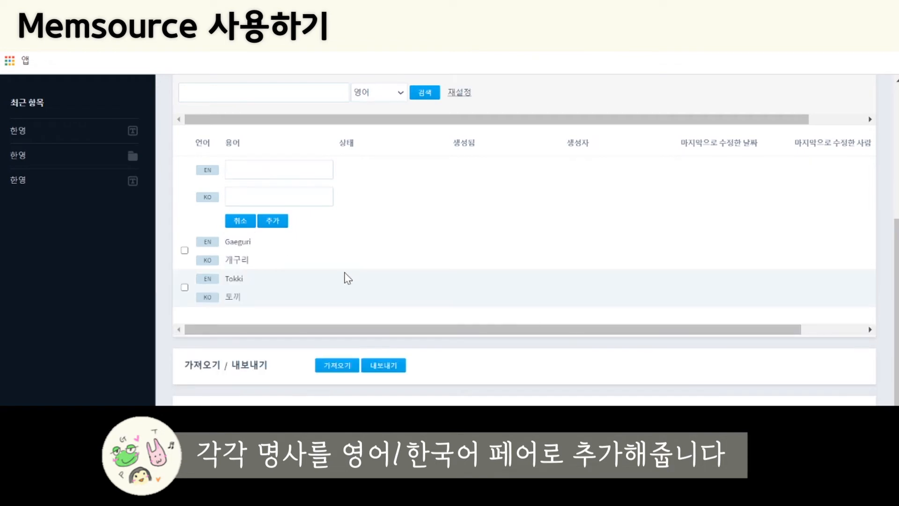
Add the term pair Penguin/펭귄 to the 한영 termbase
text(Penguin)
key(Tab)
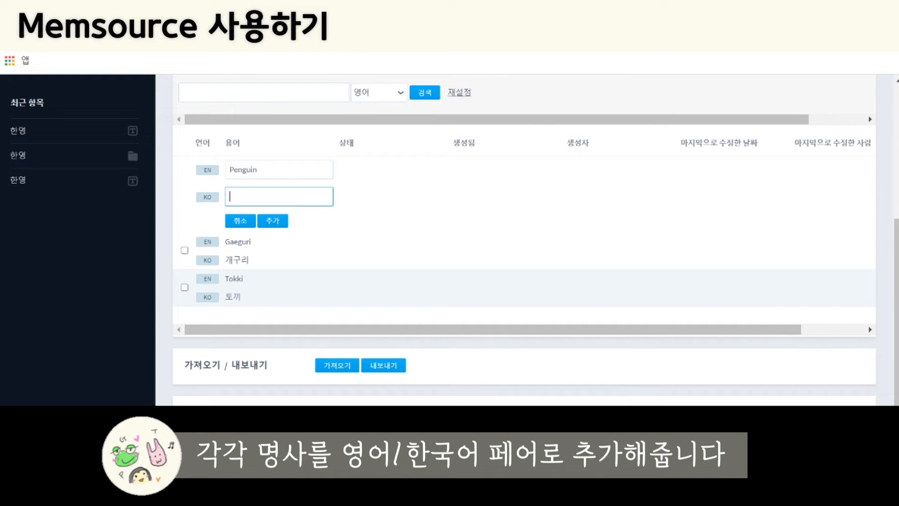
text(펭귄)
click(273, 221)
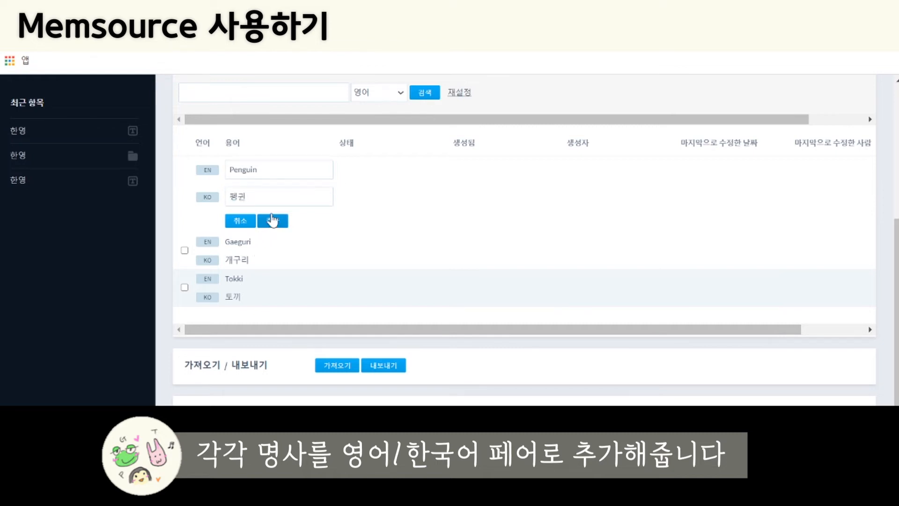
scroll(305, 234, down, 2)
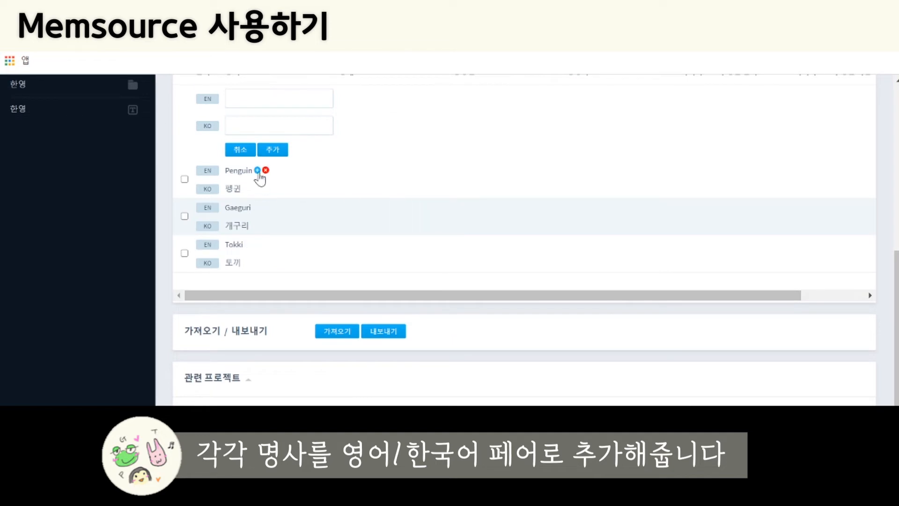
scroll(260, 182, up, 6)
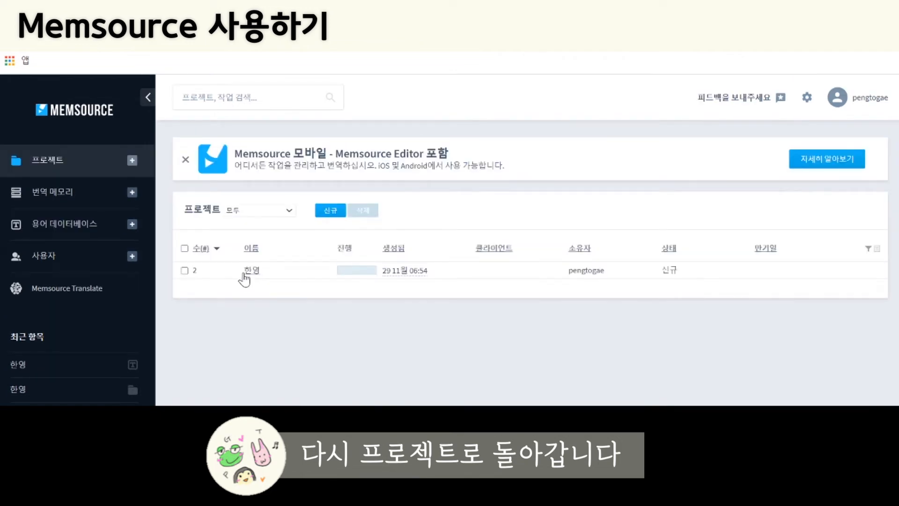
In the 한영 project, create an English job from 오늘은 펭귄의 생일입니다.docx, pre-translated
click(253, 272)
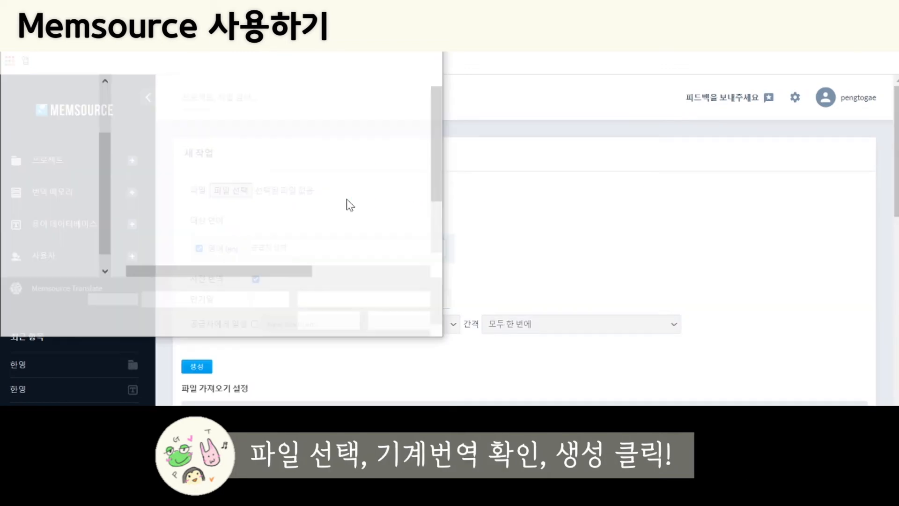
scroll(345, 196, down, 2)
double_click(187, 259)
scroll(293, 268, down, 4)
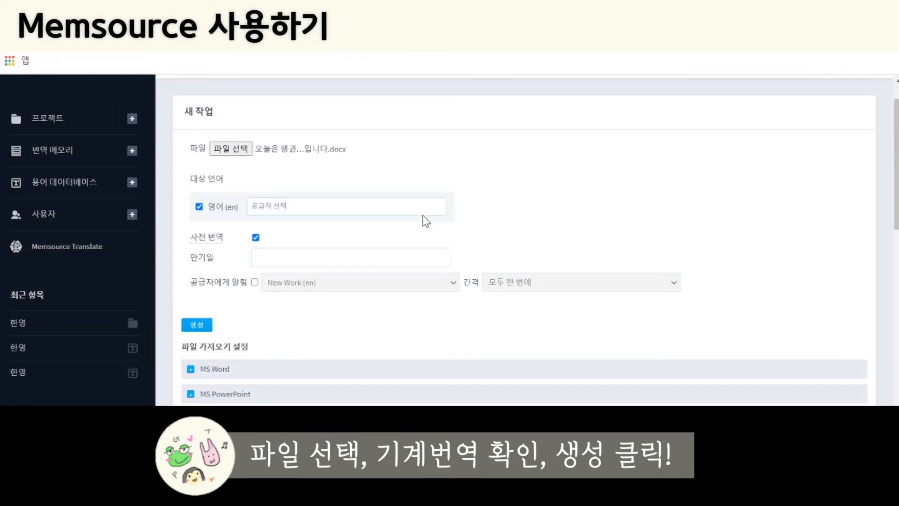
scroll(254, 278, up, 4)
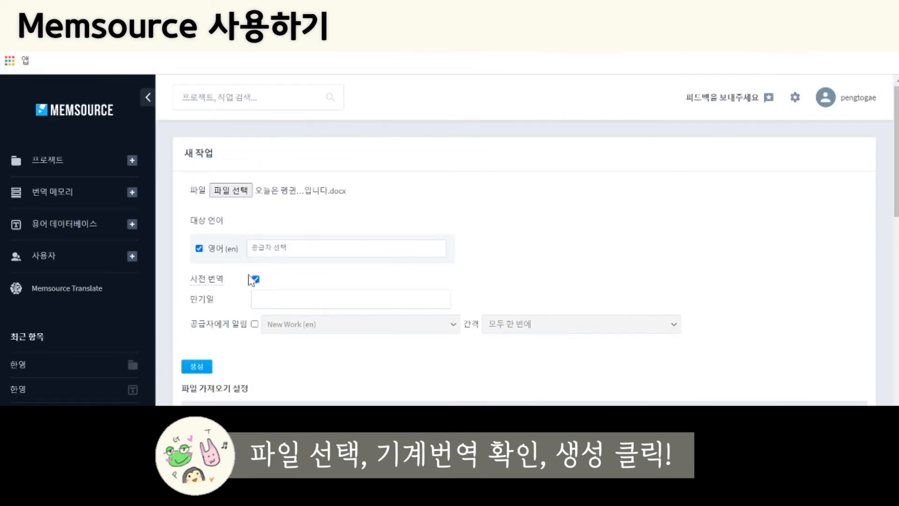
scroll(226, 302, down, 2)
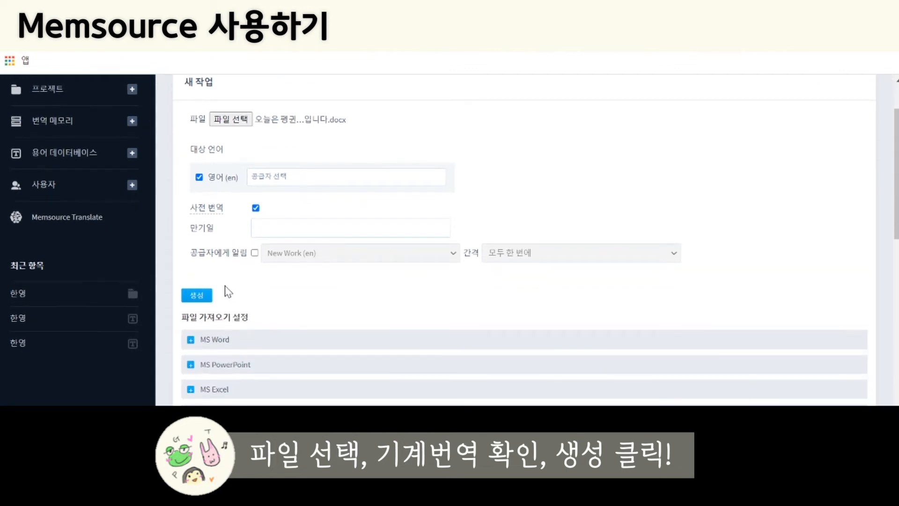
click(192, 293)
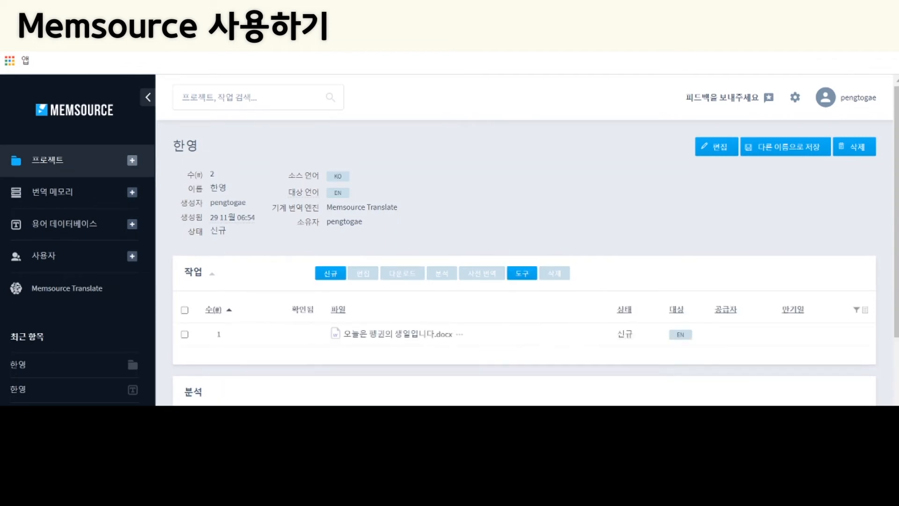
Open the 오늘은 펭귄의 생일입니다.docx job in Memsource Editor
scroll(385, 206, down, 3)
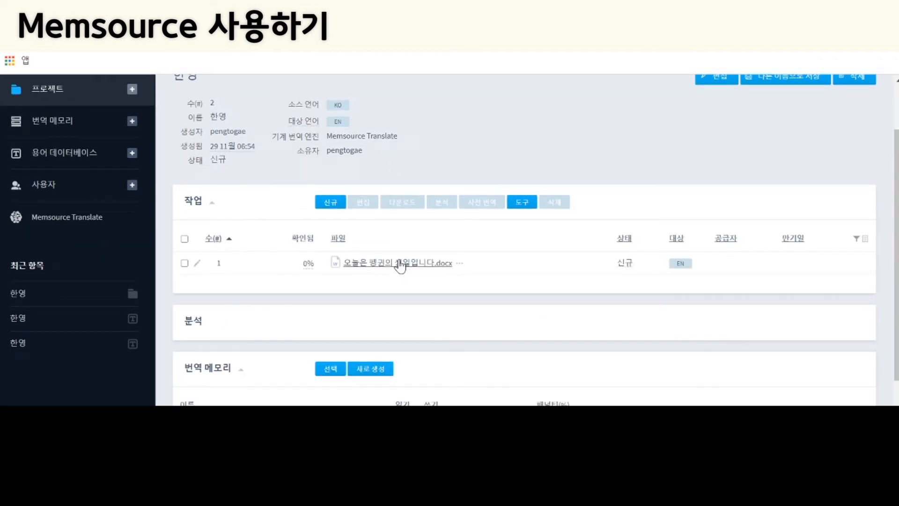
click(400, 264)
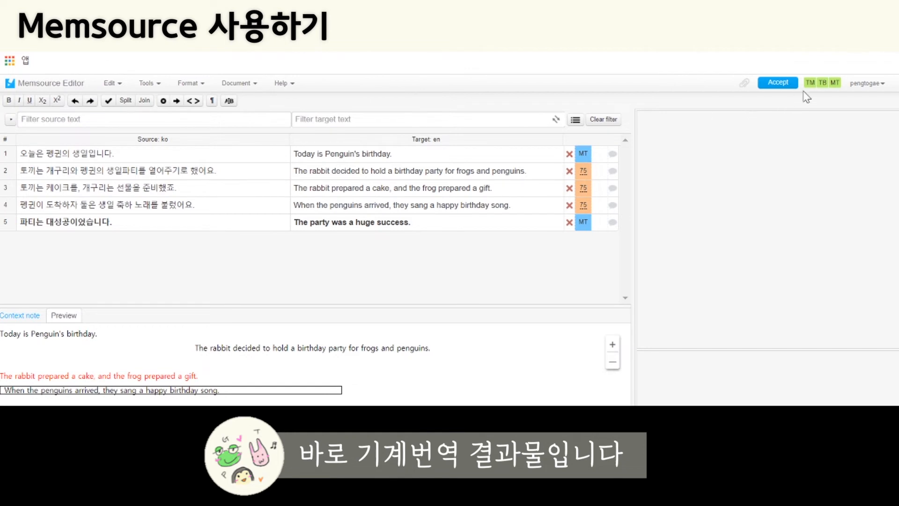
Add a period after 'birthday' in segment 1's translation and confirm it
mouse_move(837, 89)
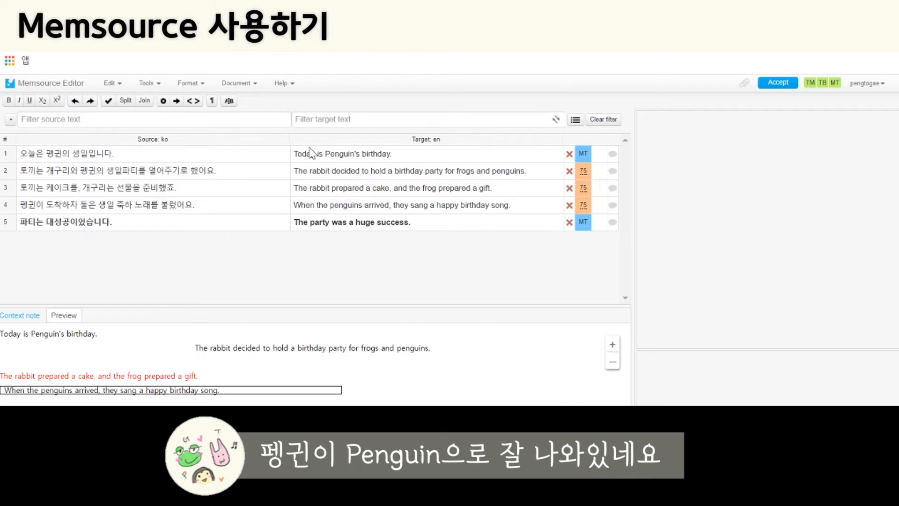
click(391, 158)
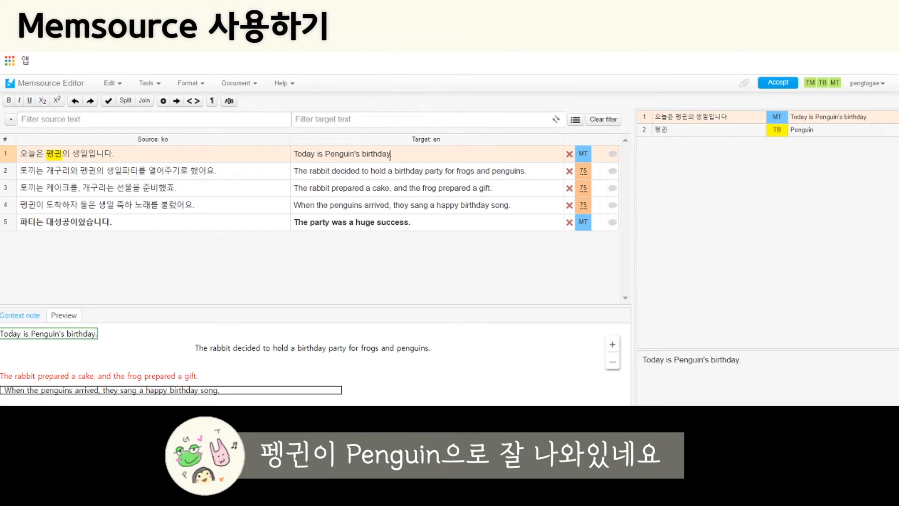
text(.)
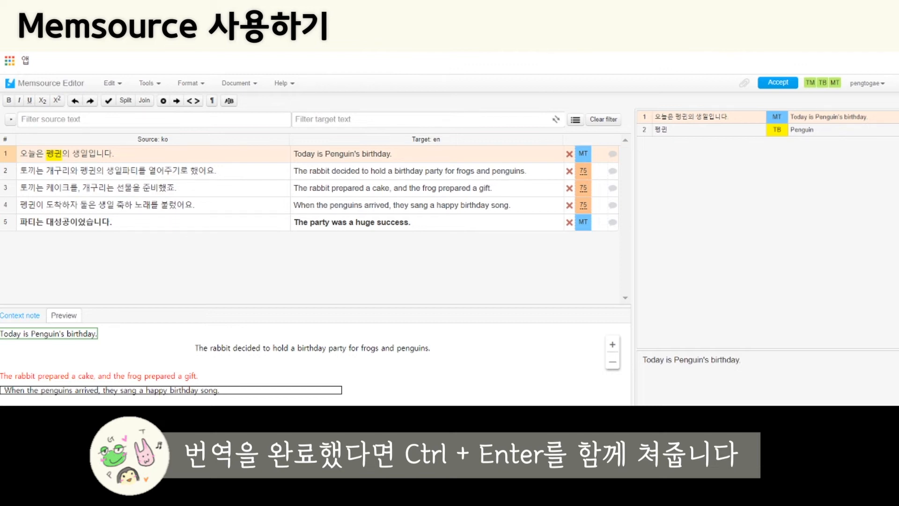
key(ctrl+Return)
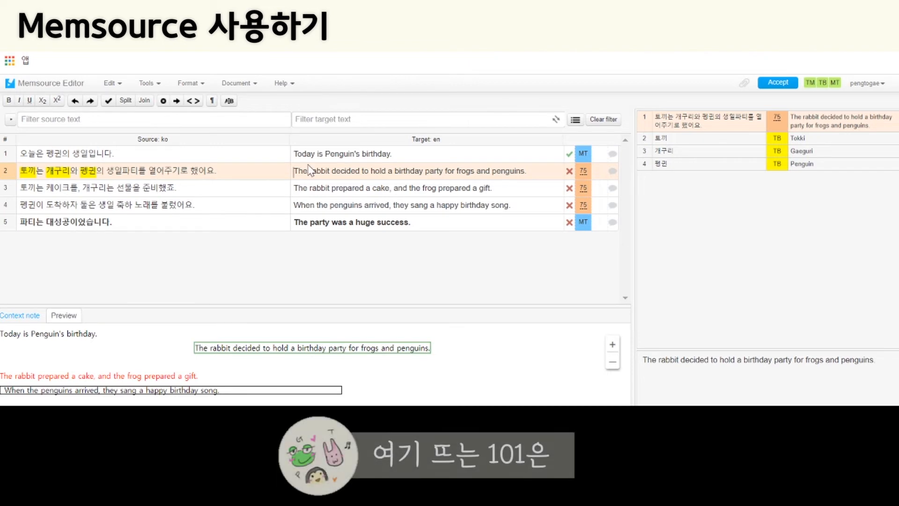
click(319, 155)
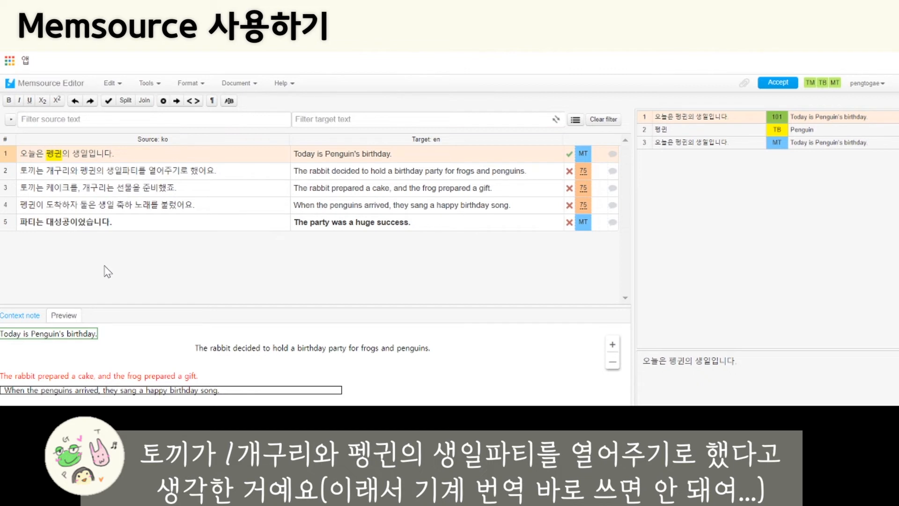
click(344, 172)
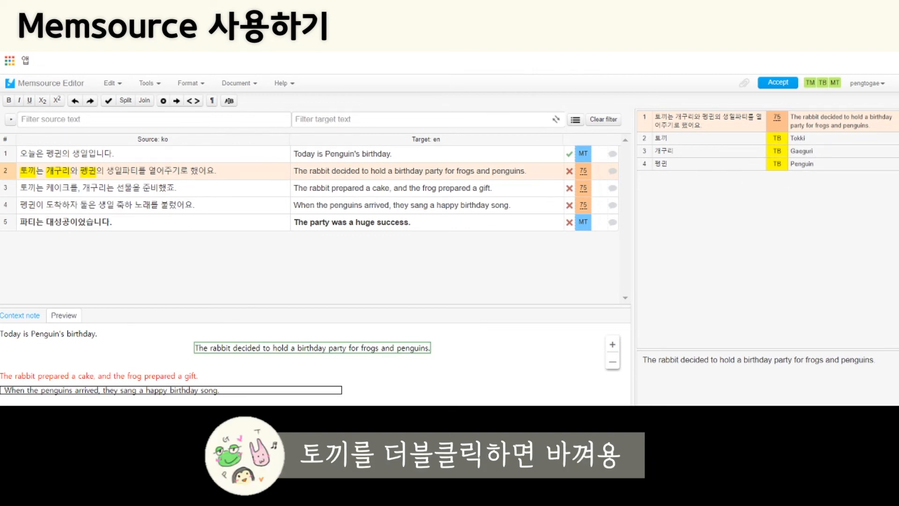
Correct segment 2 with termbase names Tokki, Gaeguri and Penguin, change 'hold' to 'throw', and confirm
drag(294, 171, 329, 171)
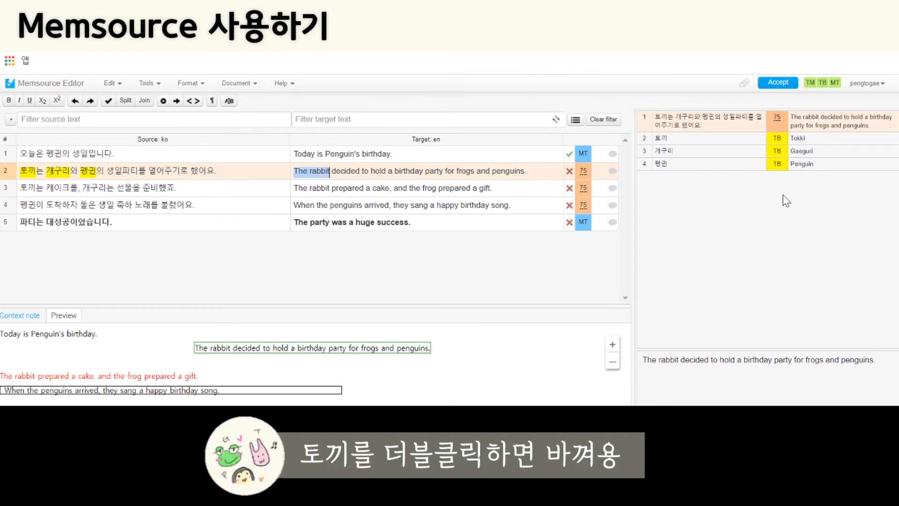
double_click(798, 138)
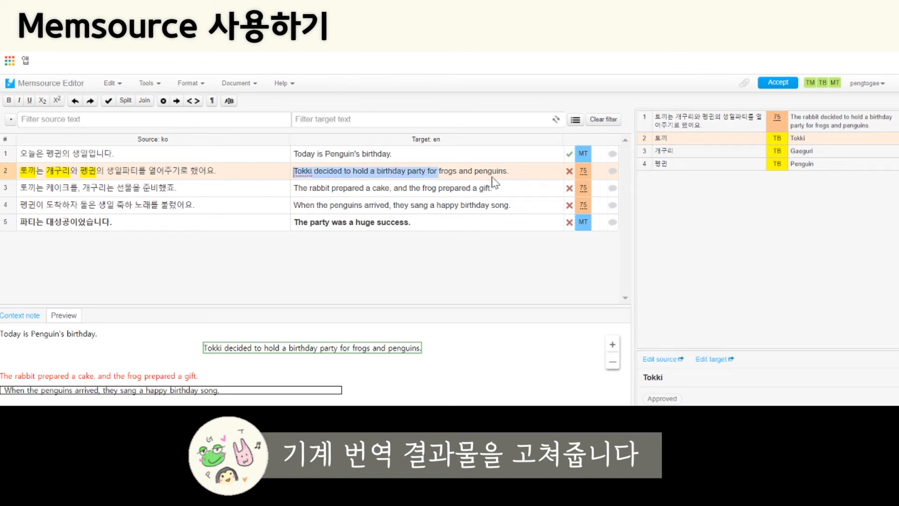
drag(439, 172, 507, 171)
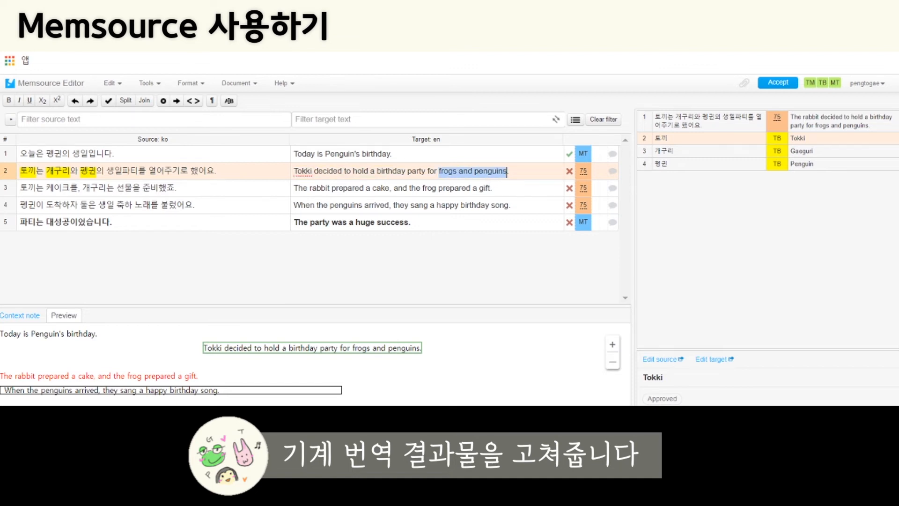
double_click(834, 164)
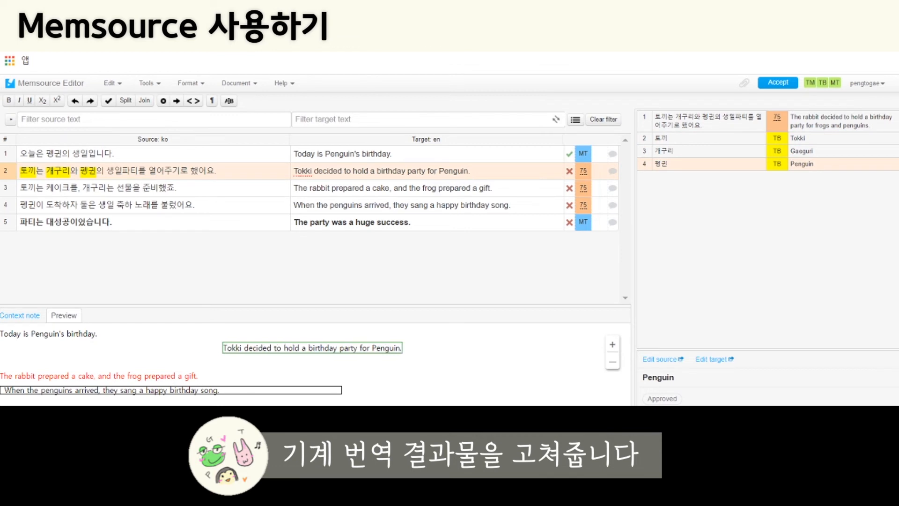
text(a)
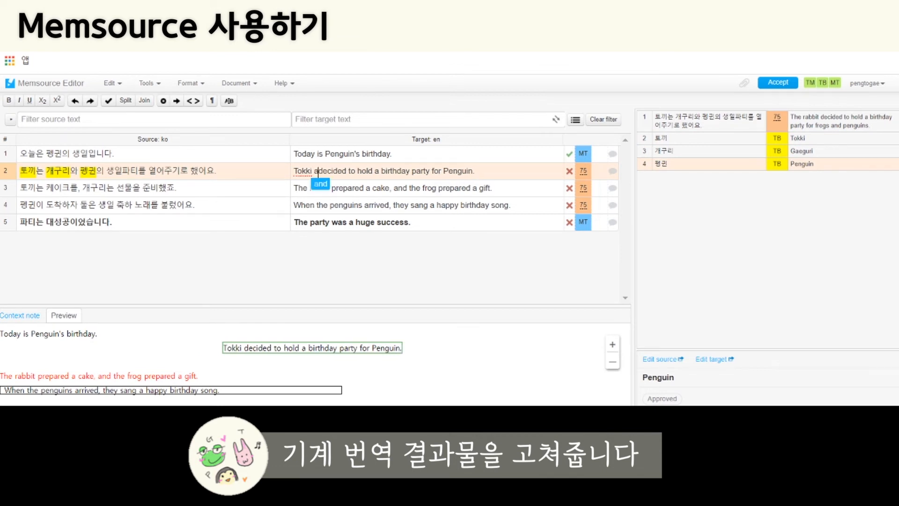
text(nd)
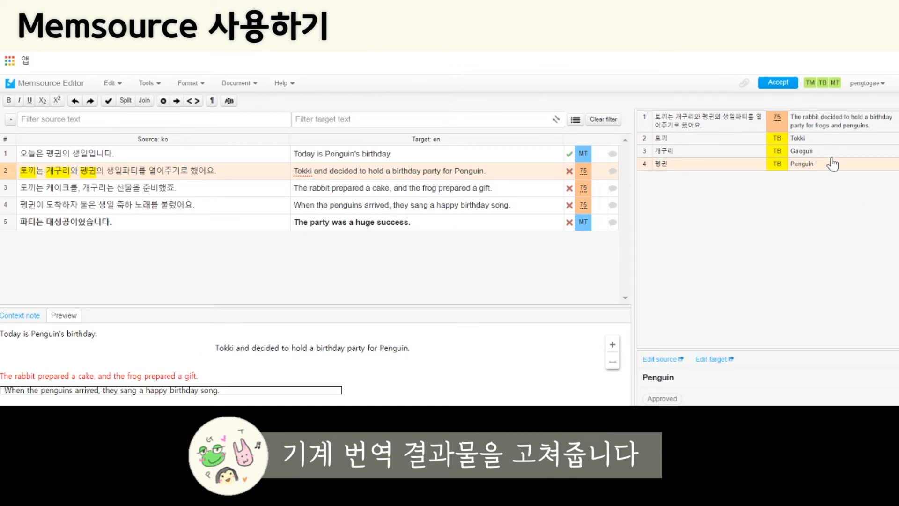
double_click(833, 152)
key(ctrl+Right)
key(ctrl+Right)
key(shift+Right)
key(shift+Right)
key(shift+Right)
key(shift+Right)
key(shift+Right)
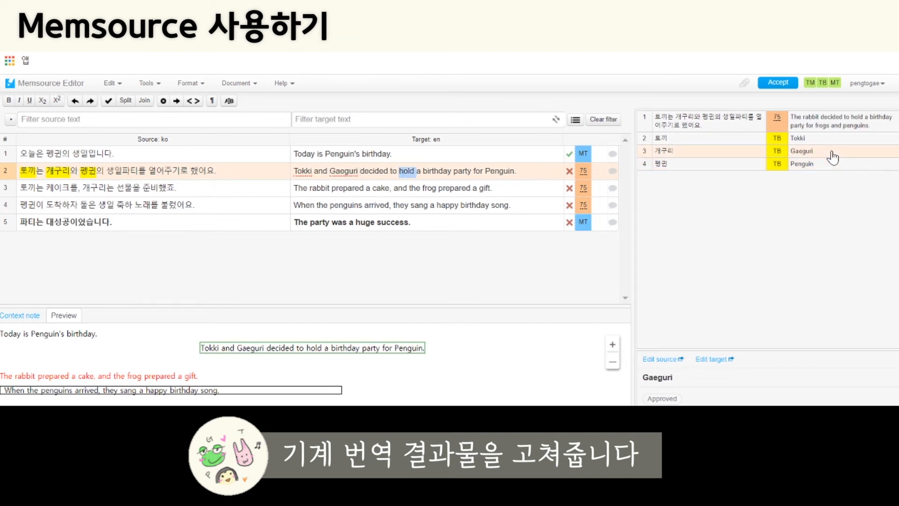
text(throw)
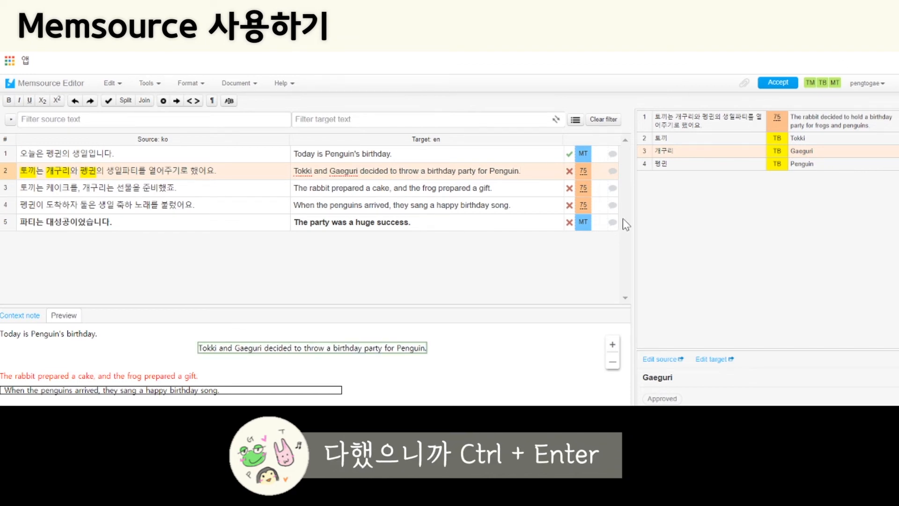
key(ctrl+Return)
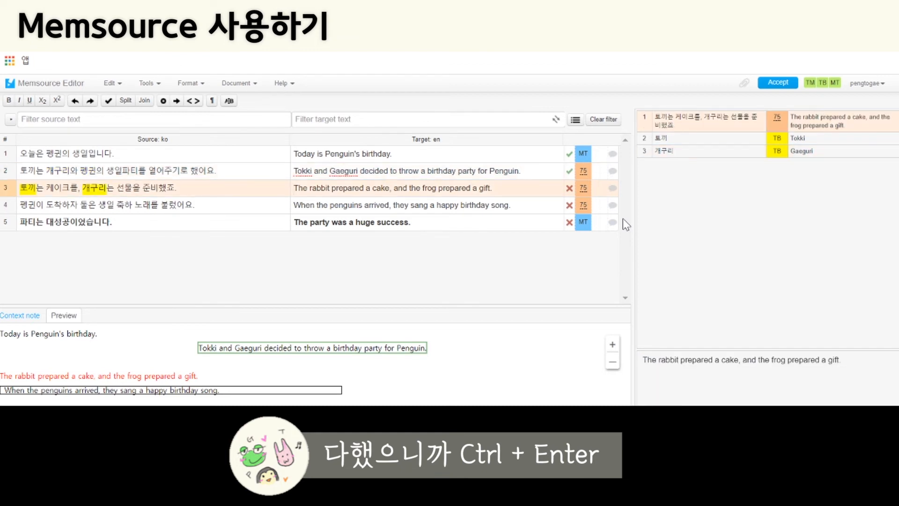
click(444, 171)
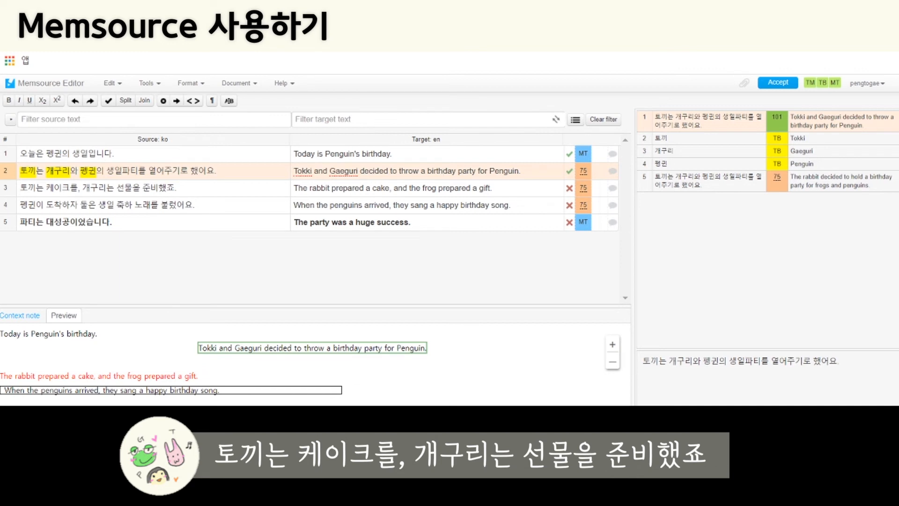
In segment 3, replace 'The rabbit' with Tokki, drop the comma, and 'the frog' with Gaeguri
click(328, 188)
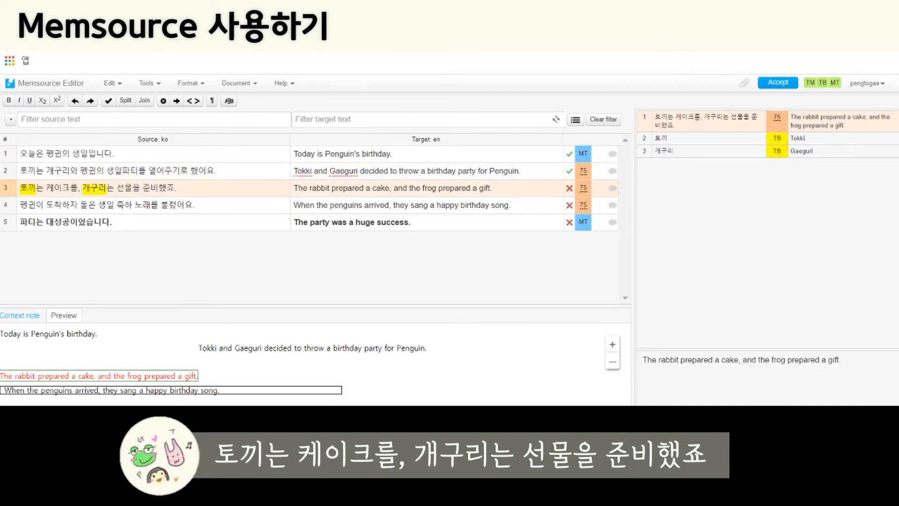
drag(329, 188, 298, 188)
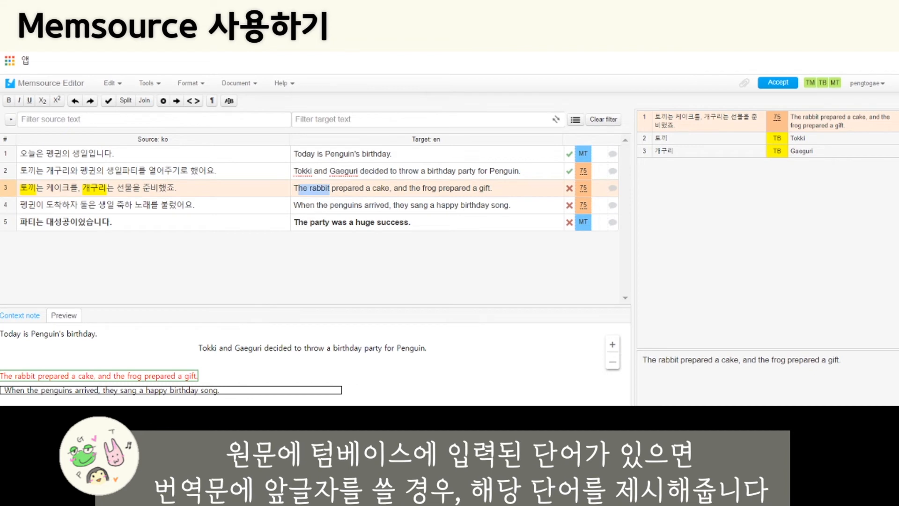
key(BackSpace)
key(BackSpace)
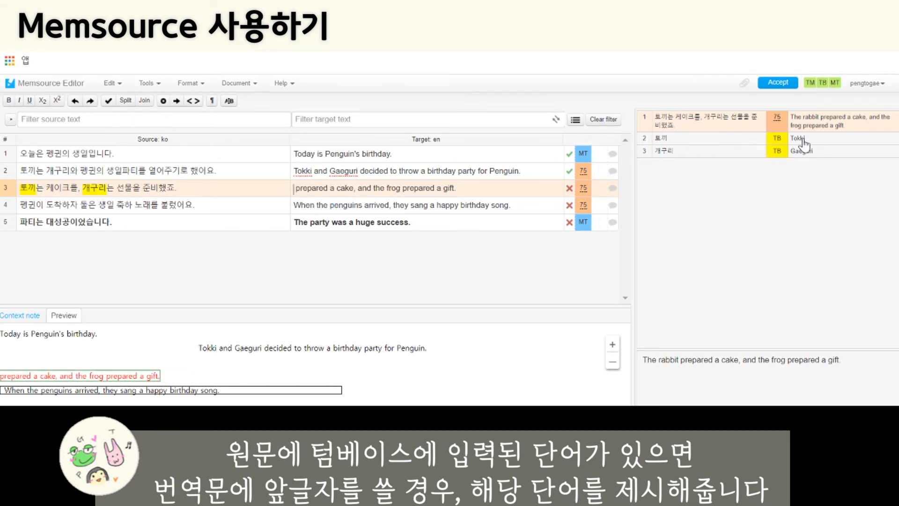
text(T)
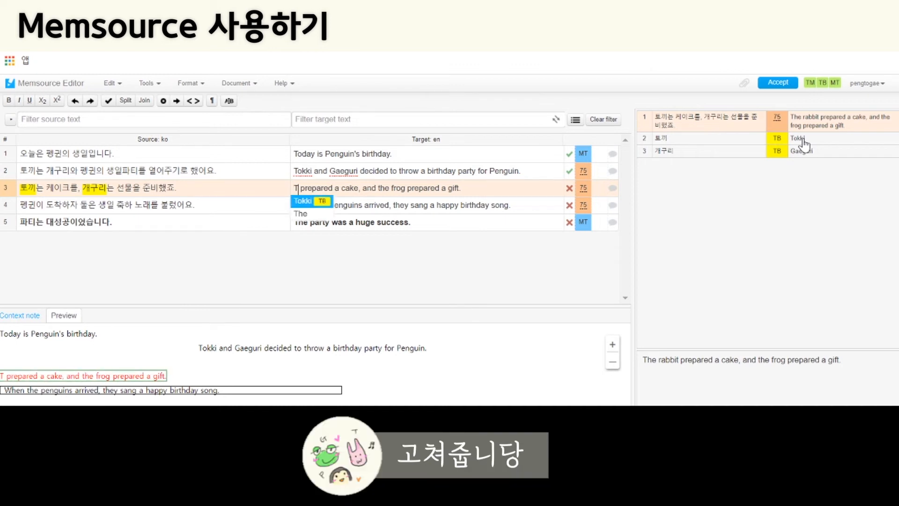
key(Return)
key(ctrl+Right)
key(ctrl+Right)
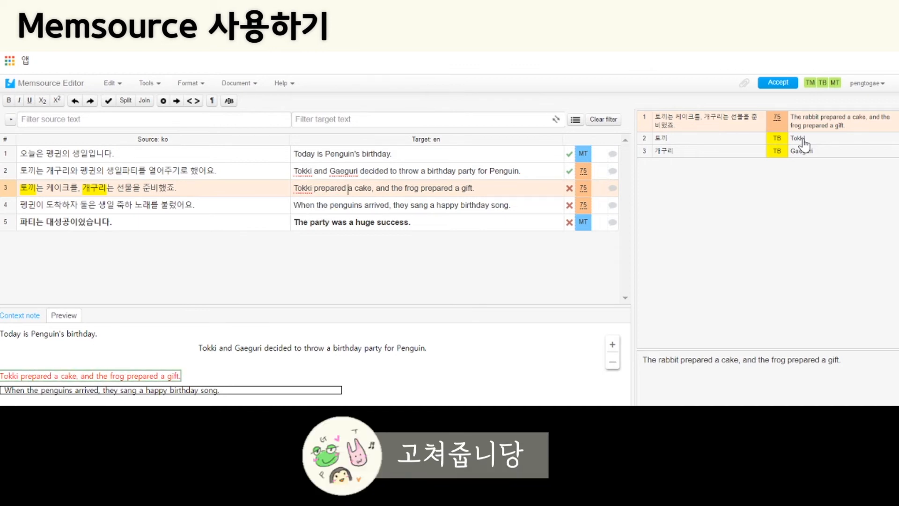
key(ctrl+Right)
key(BackSpace)
key(BackSpace)
key(ctrl+Right)
key(ctrl+shift+Right)
key(ctrl+shift+Right)
text(G)
key(Return)
Change the second 'prepared' in segment 3 to 'brought' and confirm the segment
key(End)
key(ctrl+Left)
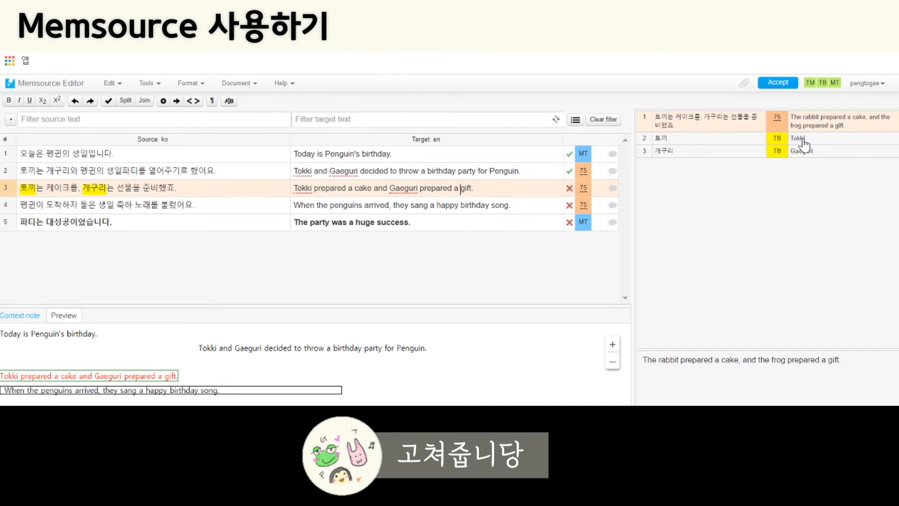
key(ctrl+shift+Left)
text(brought)
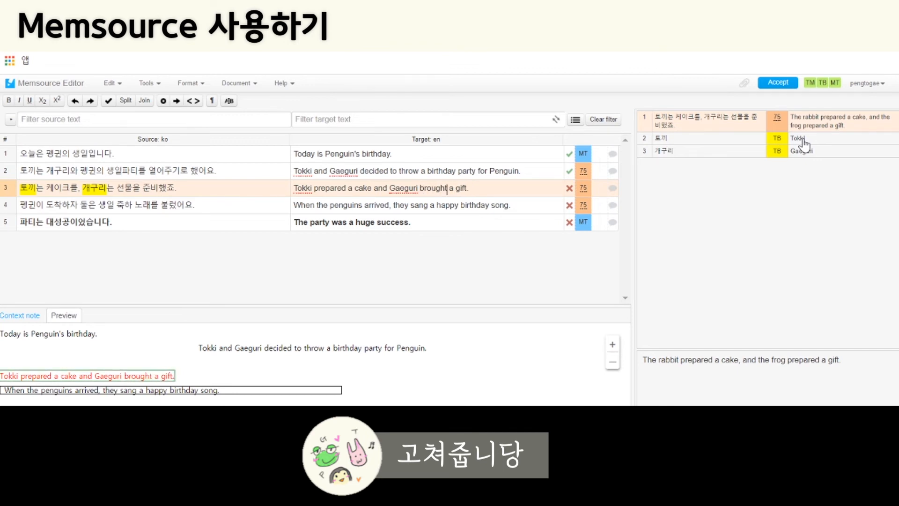
key(ctrl+Right)
key(ctrl+Right)
key(ctrl+Right)
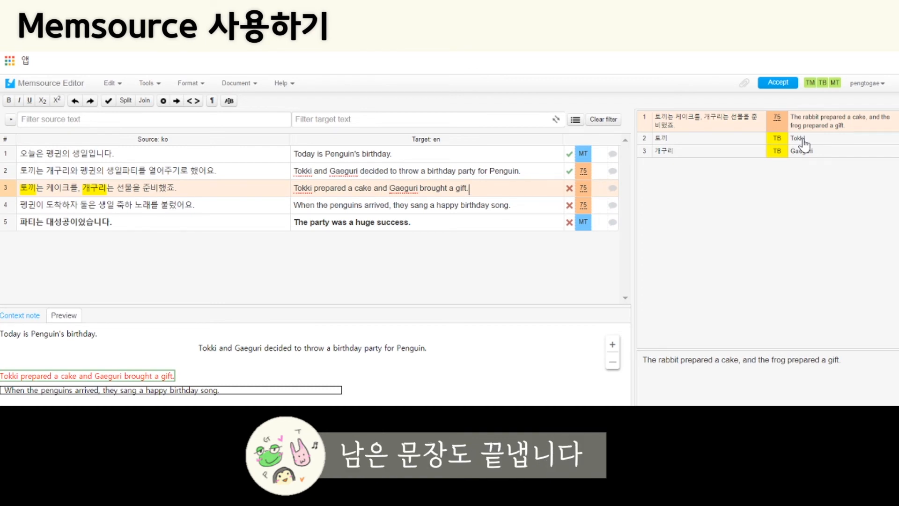
key(ctrl+Return)
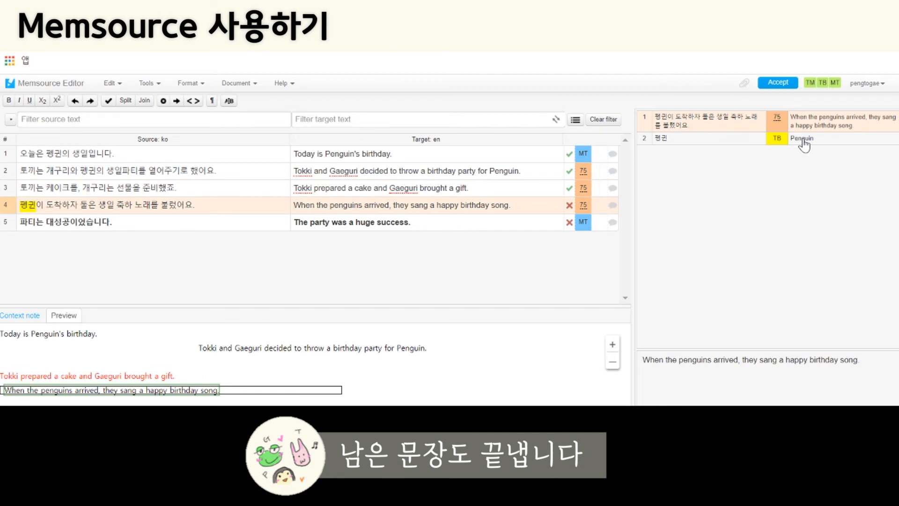
Replace 'the penguins' with Penguin in segment 4 and confirm it
key(ctrl+shift+Right)
key(ctrl+shift+Right)
text(P)
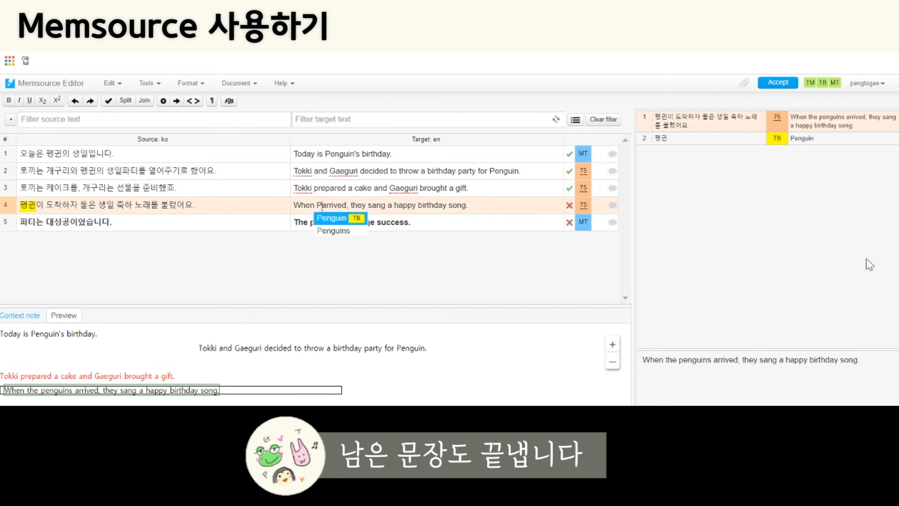
key(Return)
key(ctrl+Right)
key(ctrl+Right)
key(ctrl+Right)
key(ctrl+Right)
key(ctrl+Right)
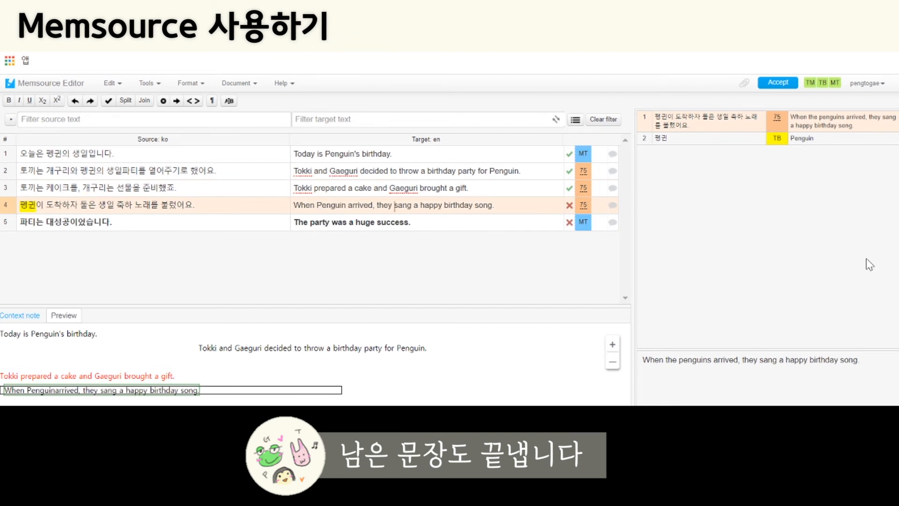
key(ctrl+Right)
key(ctrl+Right)
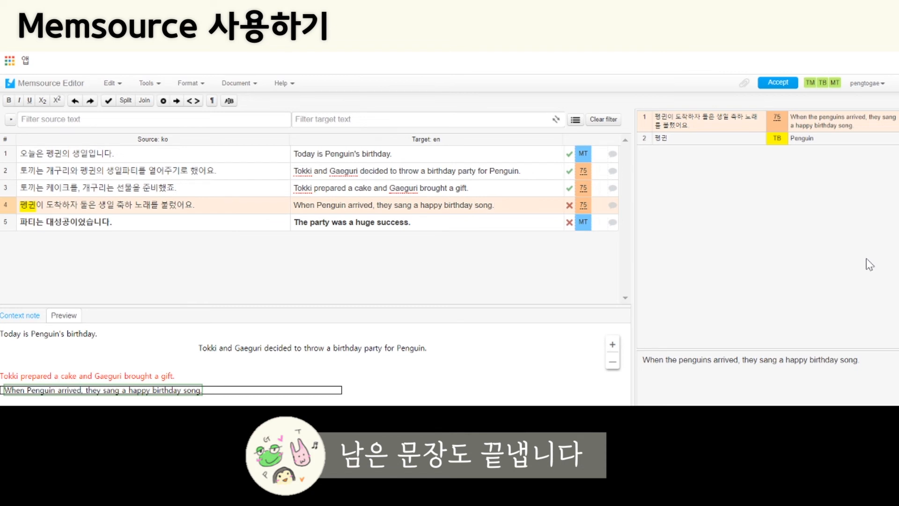
key(ctrl+Return)
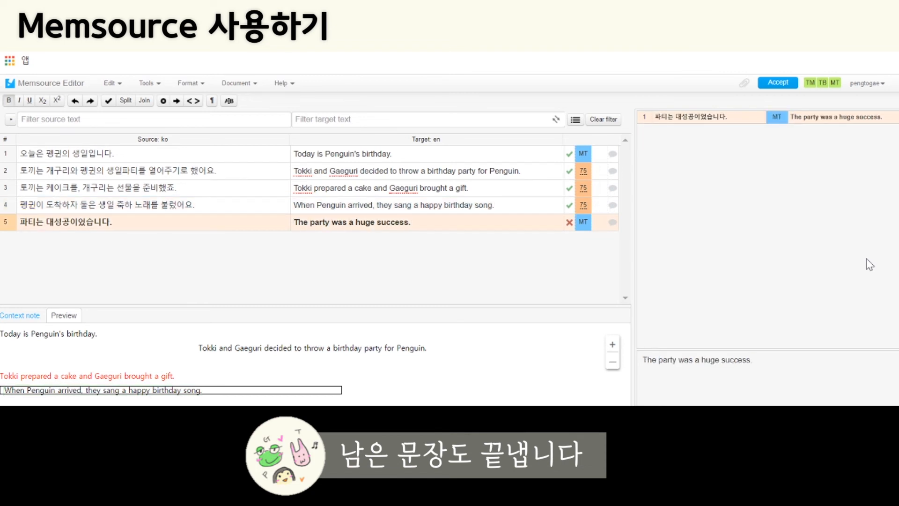
Confirm the final sentence, refill row 1 from its memory match, and preview the translated document
key(ctrl+Return)
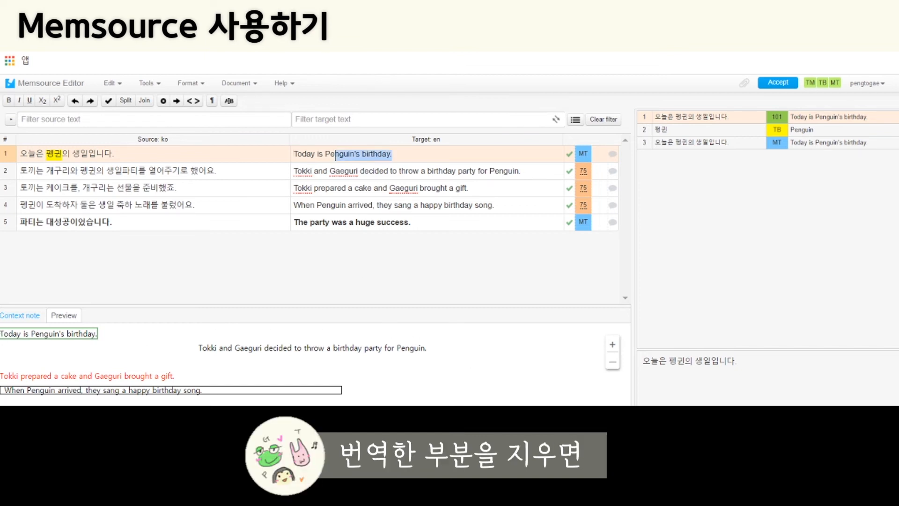
key(ctrl+a)
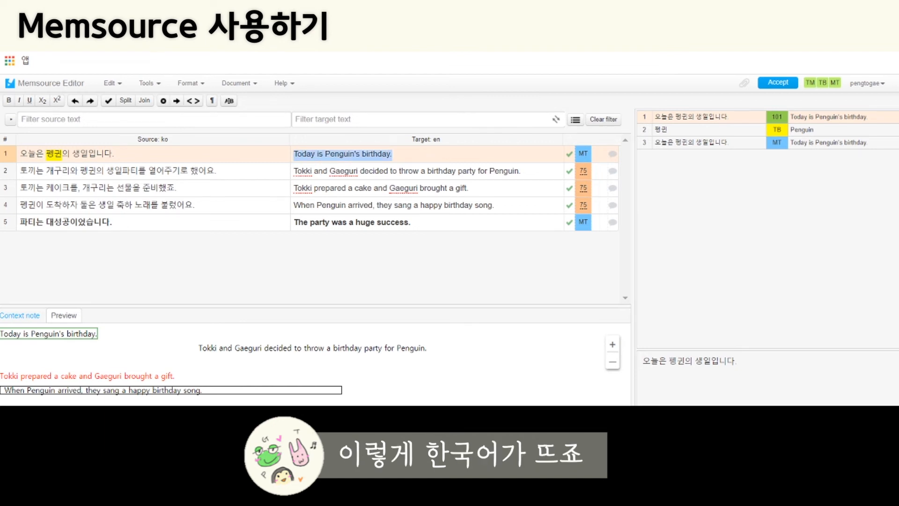
key(BackSpace)
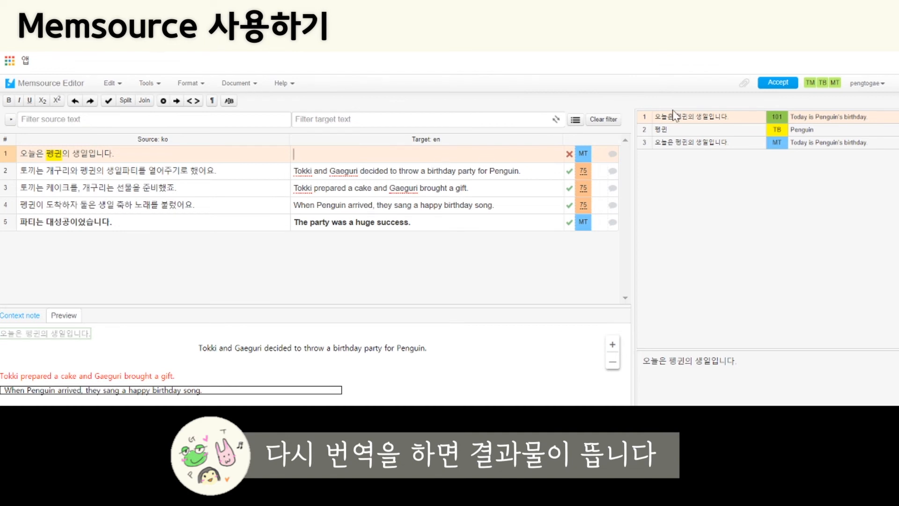
click(846, 123)
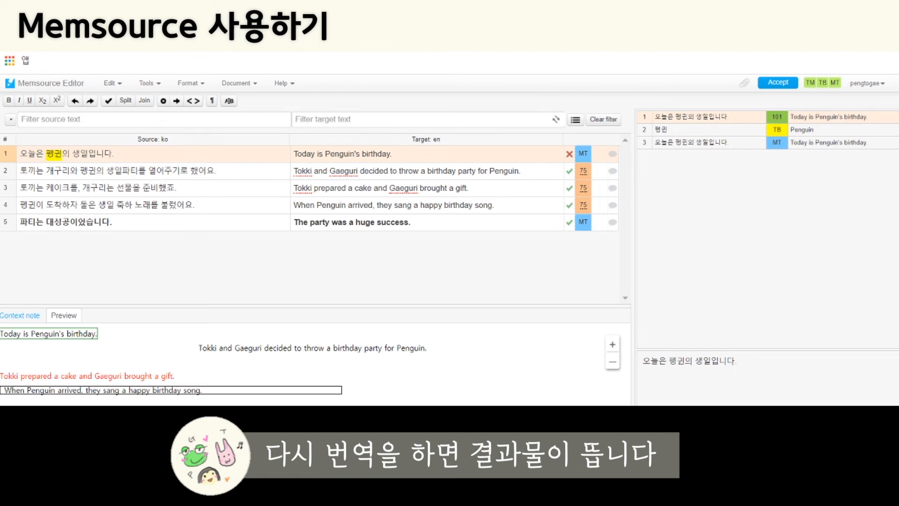
key(ctrl+Return)
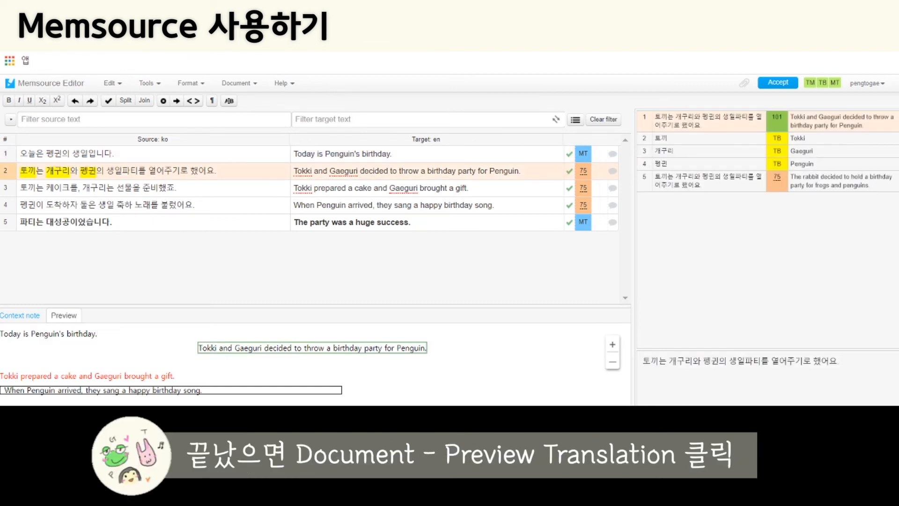
click(237, 84)
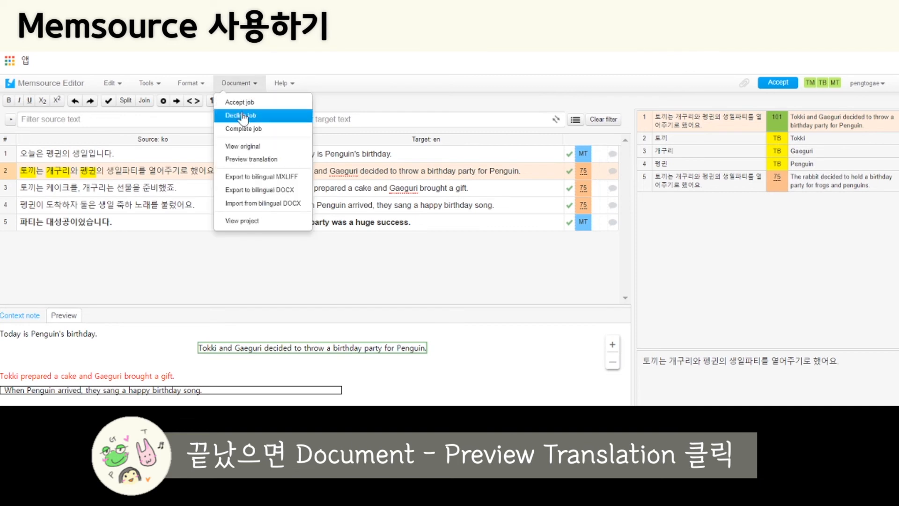
click(244, 161)
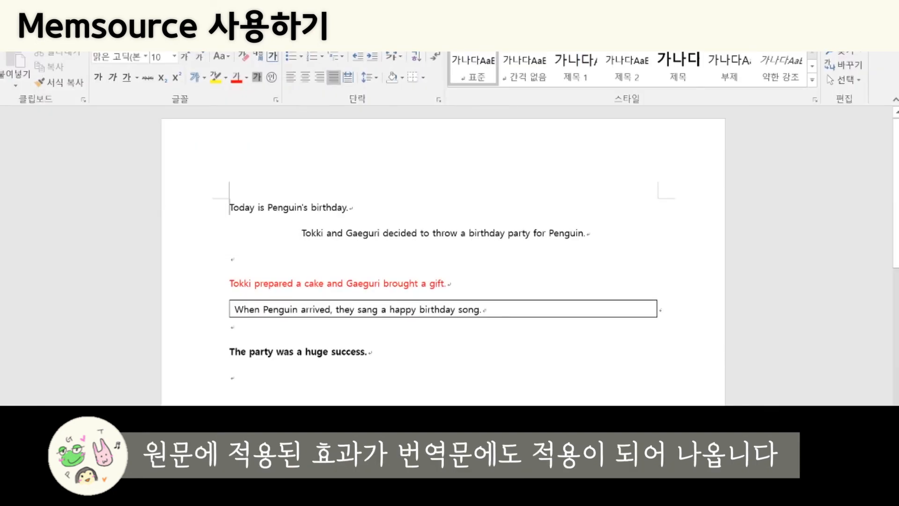
Check the Word preview's centred line, red gift sentence, boxed Penguin sentence and bold ending
key(ctrl+a)
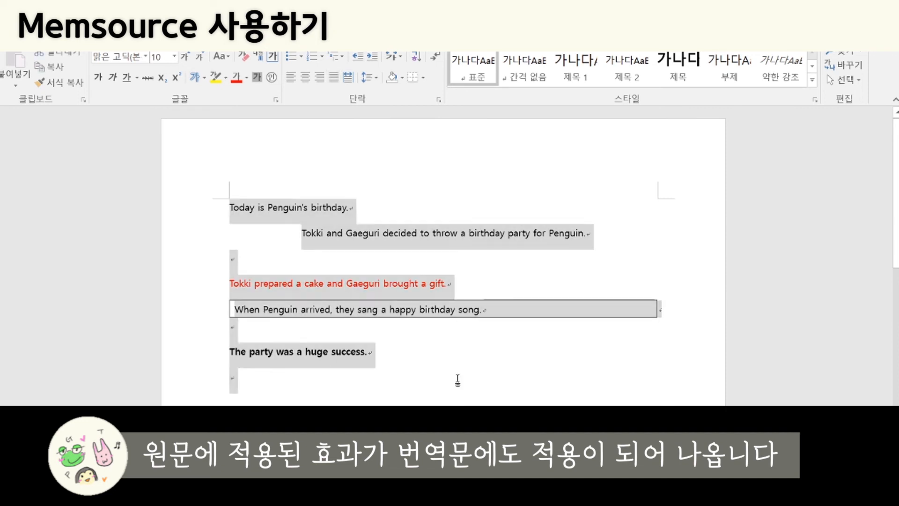
click(460, 381)
drag(230, 207, 347, 208)
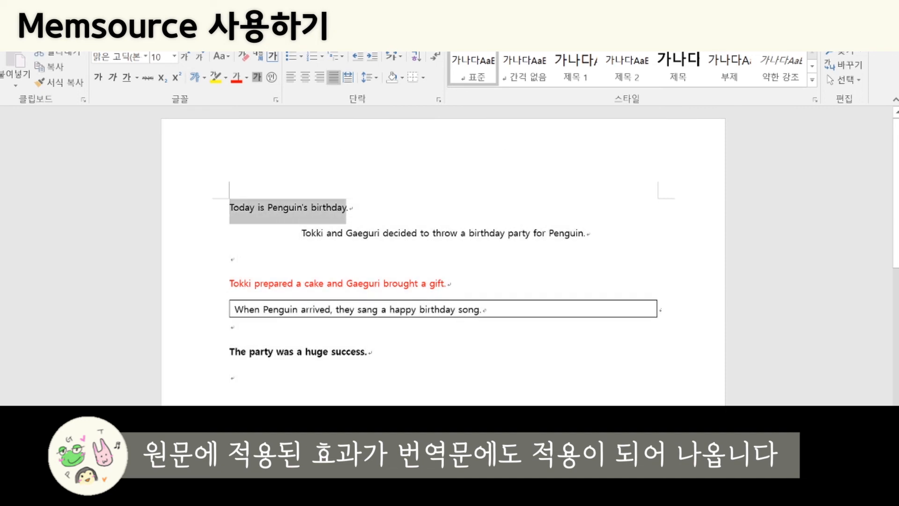
drag(302, 233, 547, 234)
drag(254, 284, 444, 284)
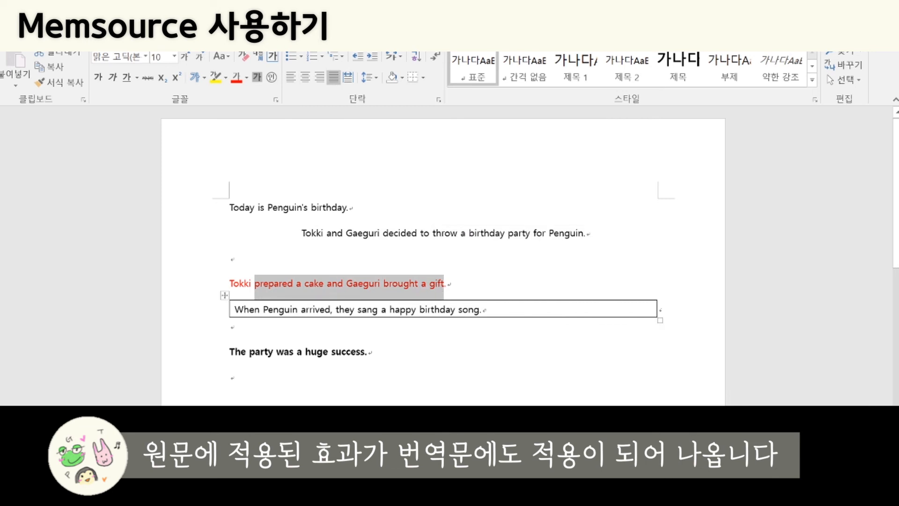
drag(263, 309, 457, 310)
drag(230, 352, 600, 360)
click(417, 367)
click(231, 227)
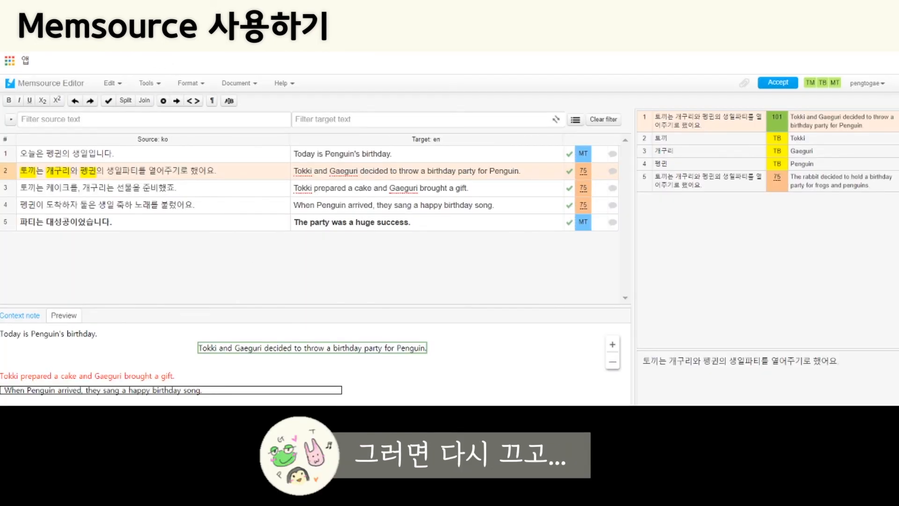
Reload the 한영 project page and delete the finished penguin-story job
click(331, 12)
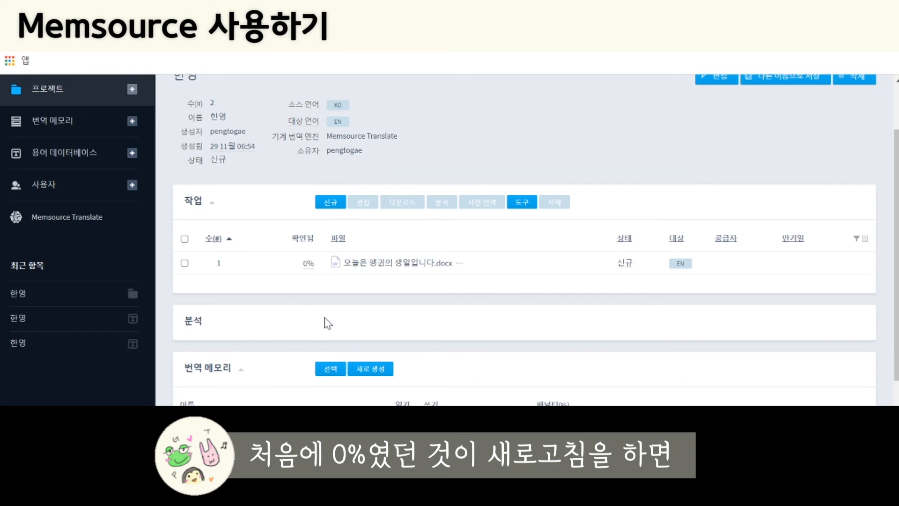
key(F5)
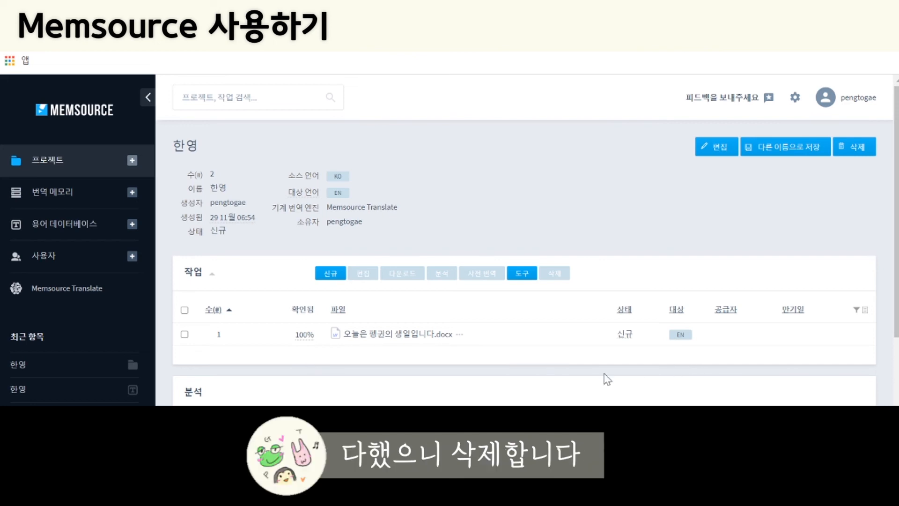
click(185, 334)
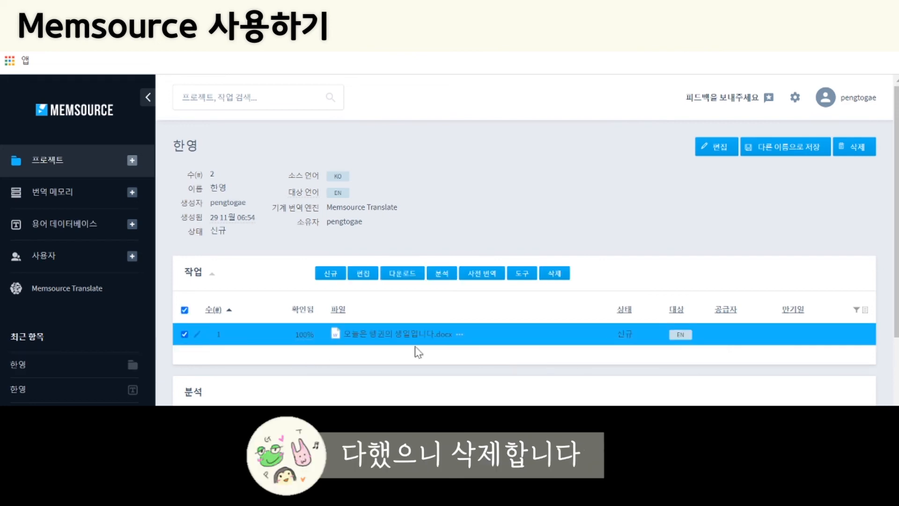
click(566, 277)
click(524, 123)
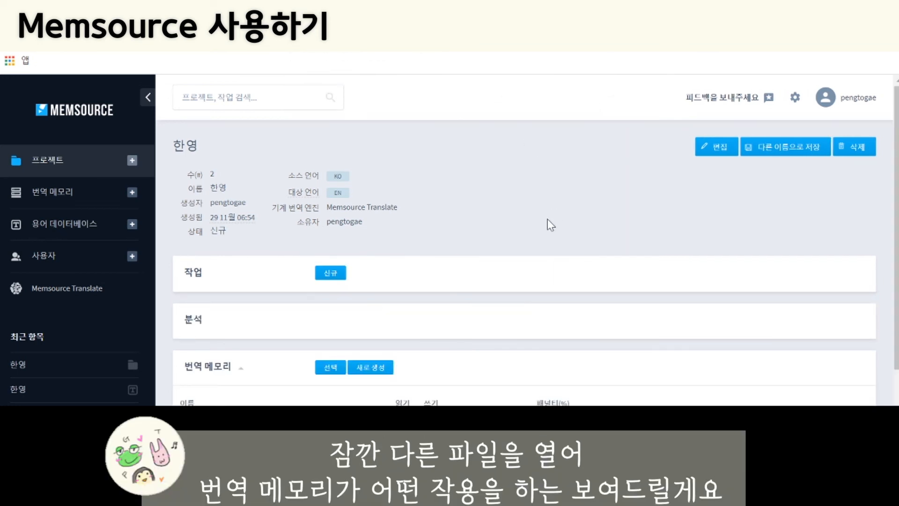
scroll(485, 239, down, 2)
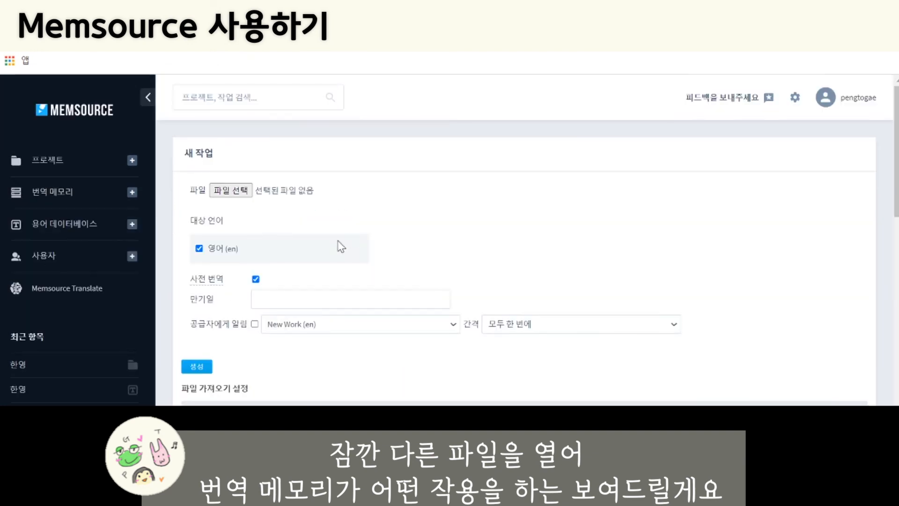
Create a job from 오늘은 토끼의 생일입니다.docx and open it in the editor
click(242, 190)
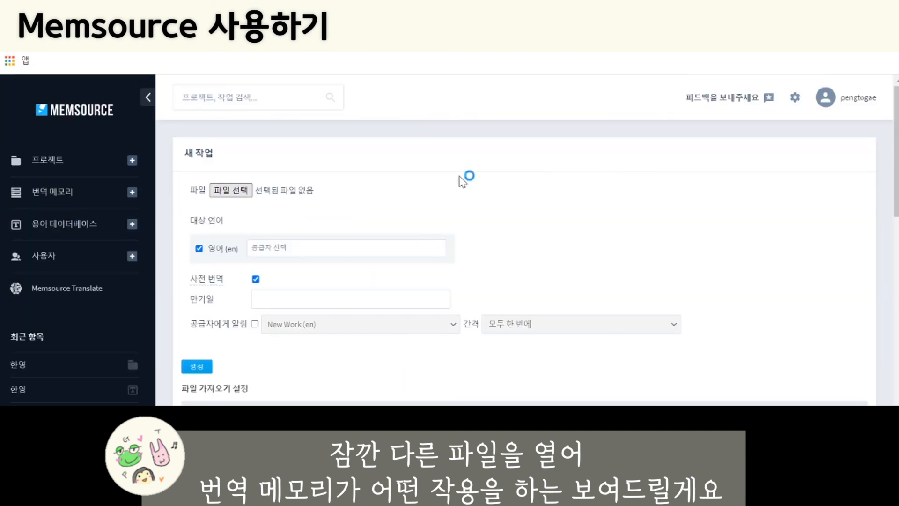
double_click(217, 244)
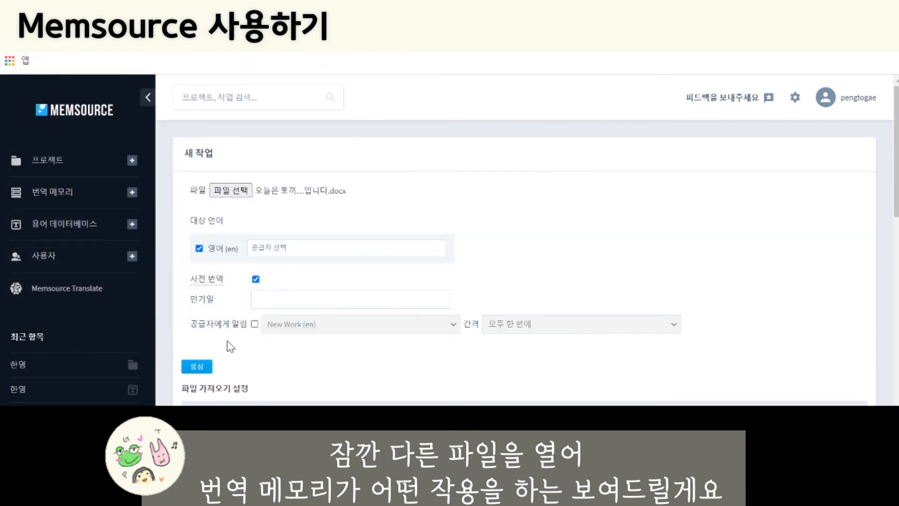
click(197, 366)
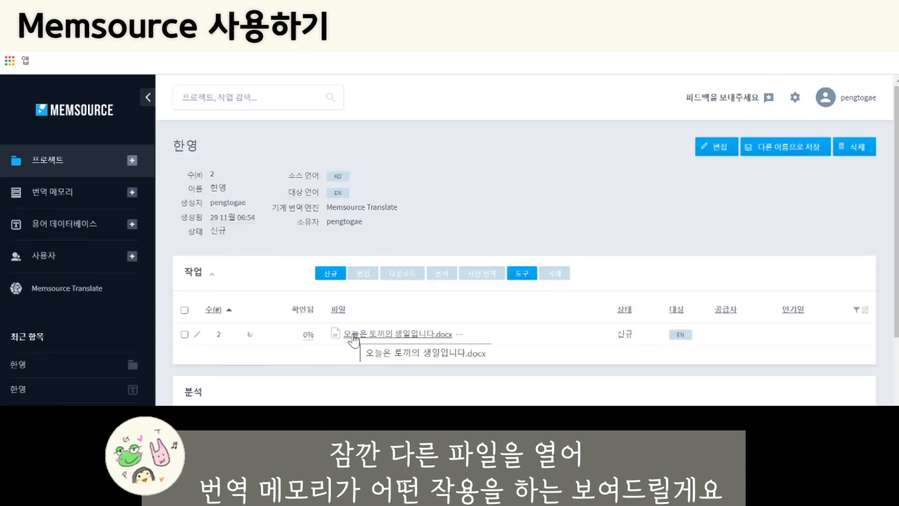
click(364, 335)
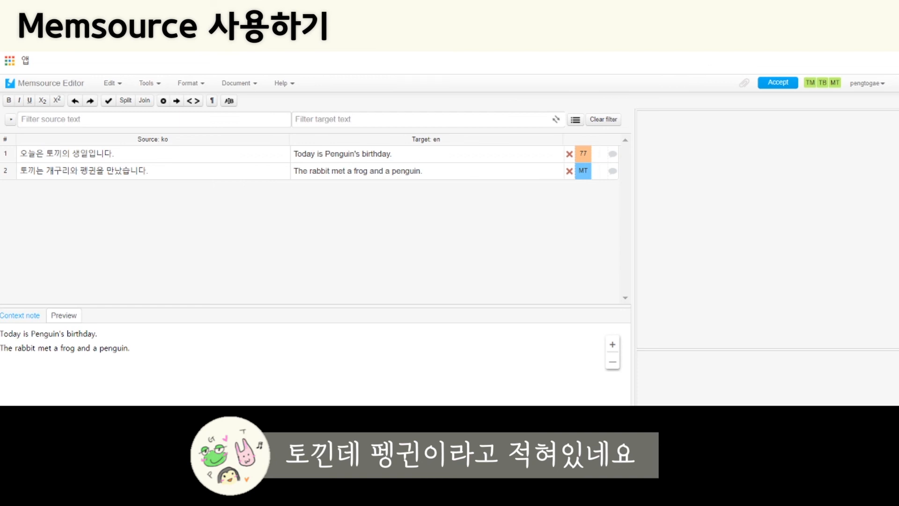
click(426, 155)
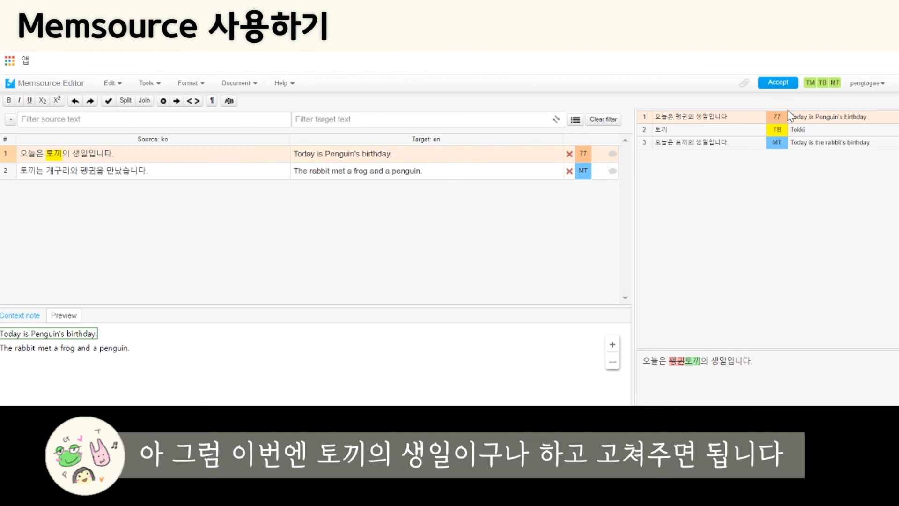
Replace Penguin with Tokki so row 1 reads 'Today is Tokki's birthday.' and confirm
drag(325, 154, 355, 154)
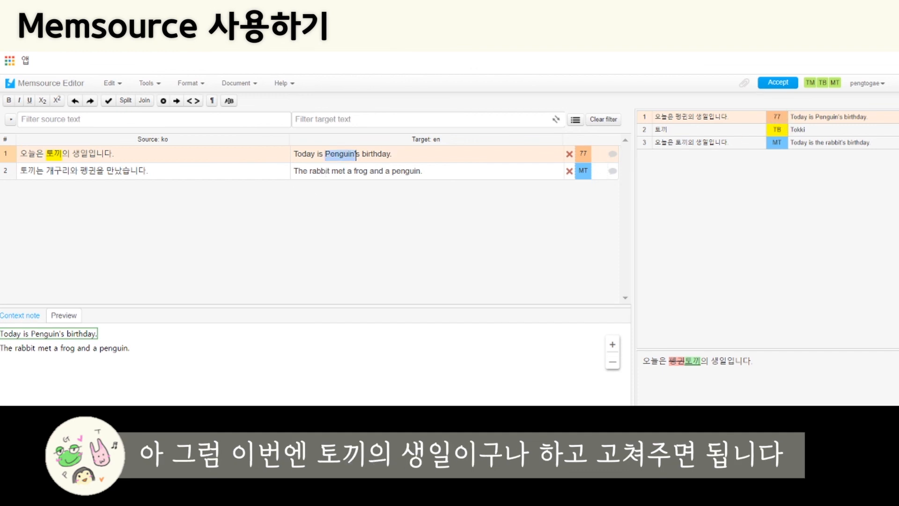
double_click(797, 131)
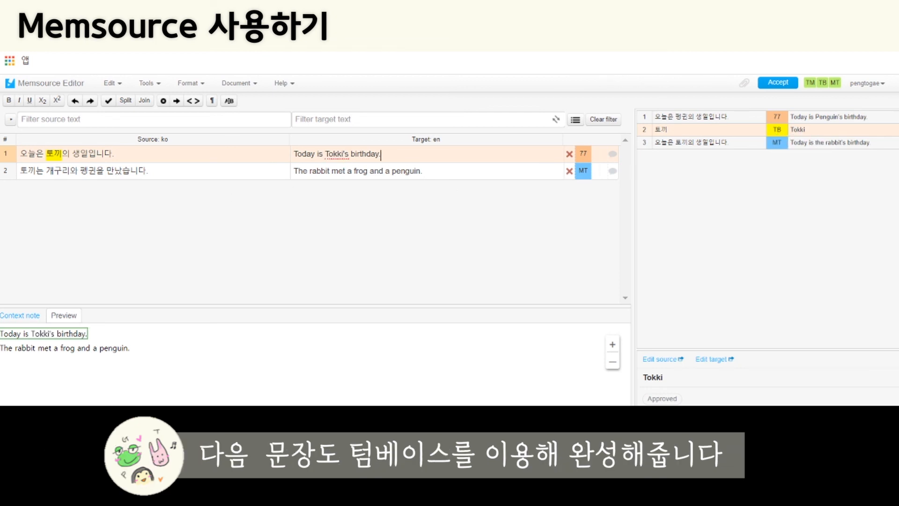
key(ctrl+Return)
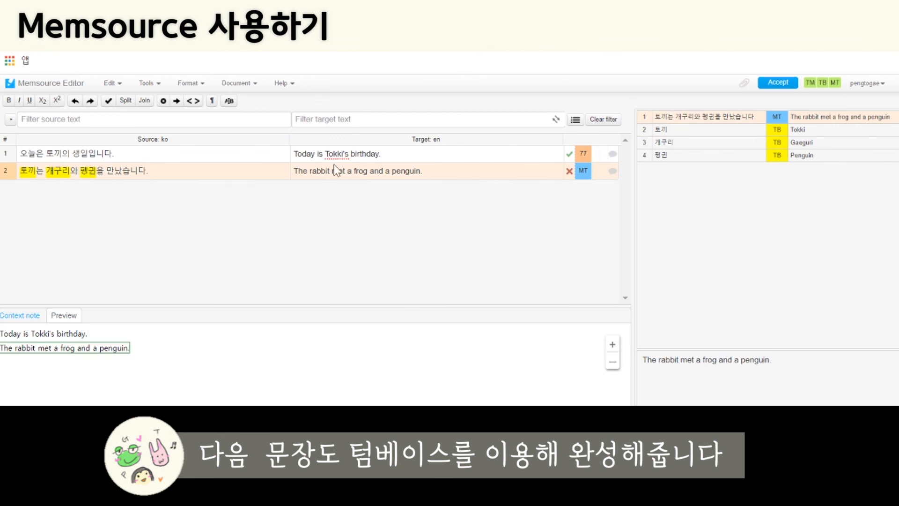
Make row 2 read 'Tokki met Gaeguri and Penguin.', confirm it, and preview the translated document
drag(330, 170, 293, 170)
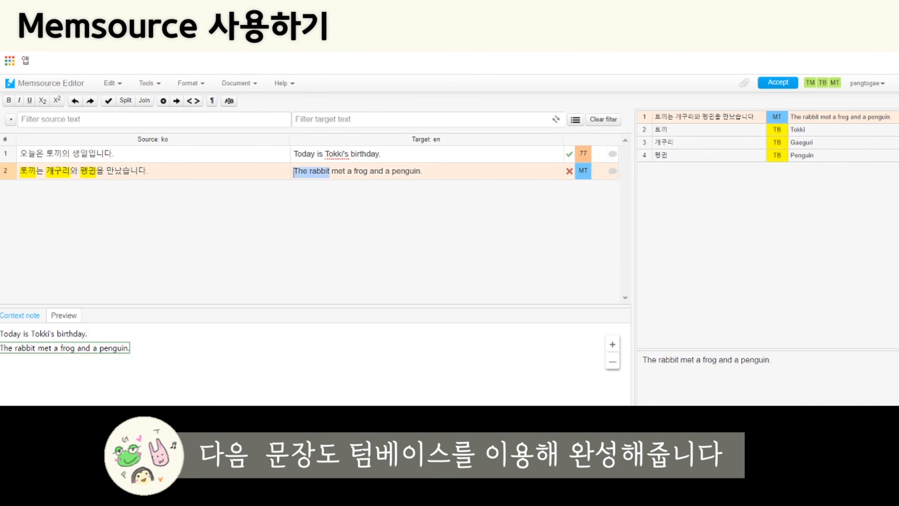
click(806, 130)
drag(334, 171, 352, 172)
click(795, 143)
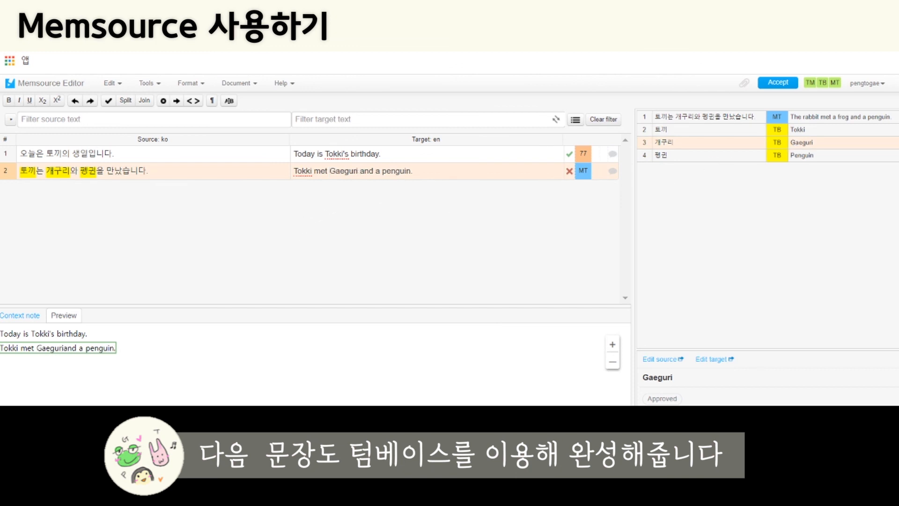
drag(376, 171, 411, 172)
click(803, 155)
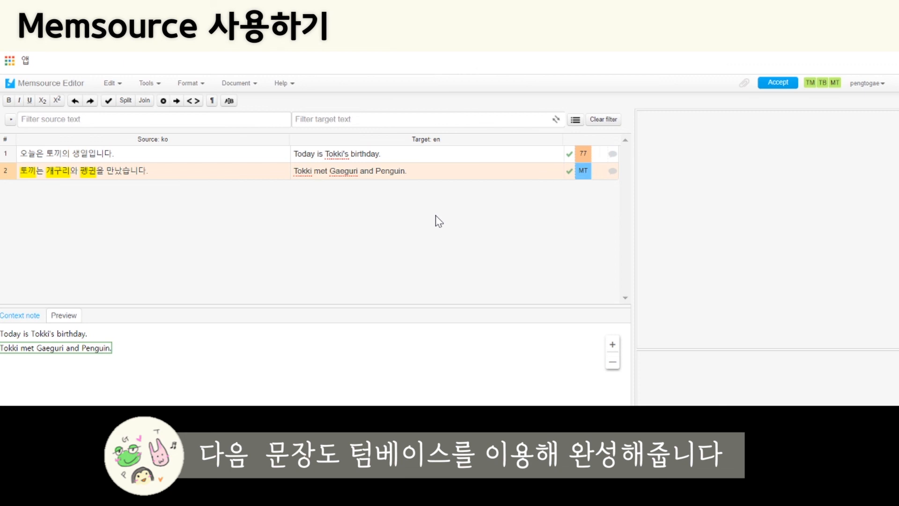
key(Up)
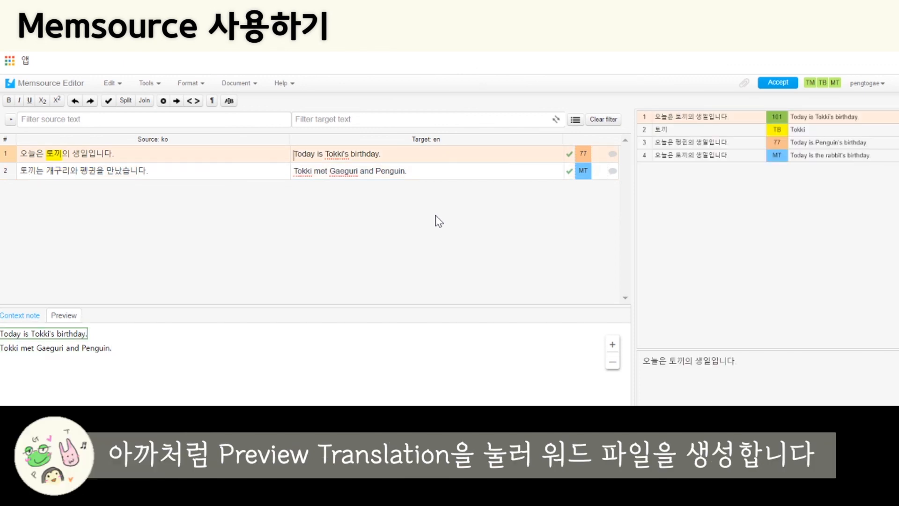
click(239, 89)
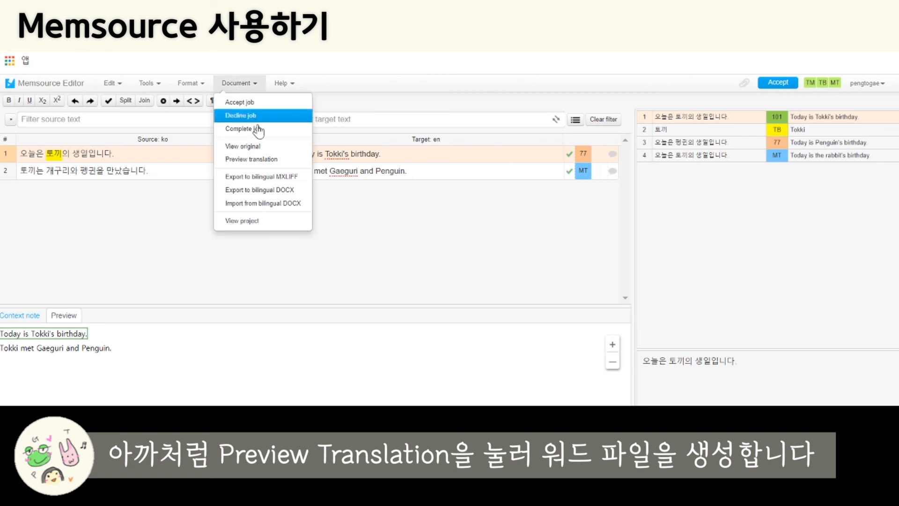
click(258, 161)
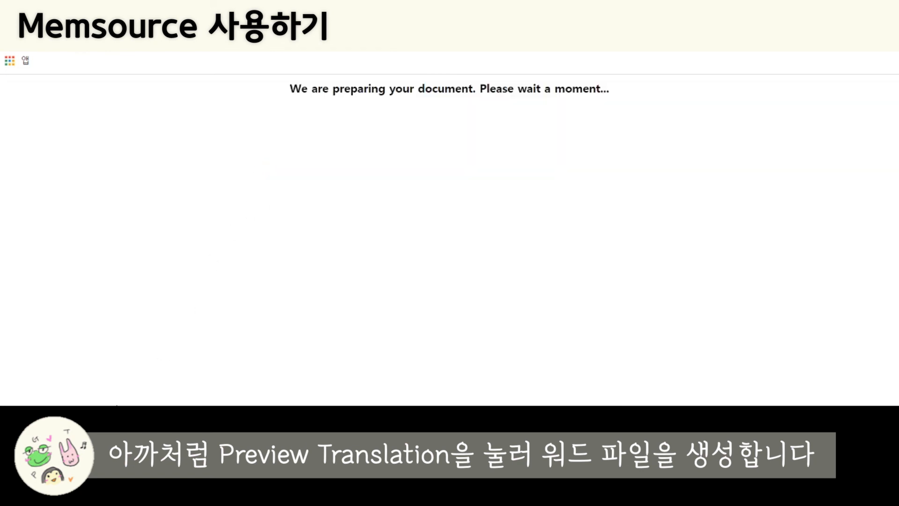